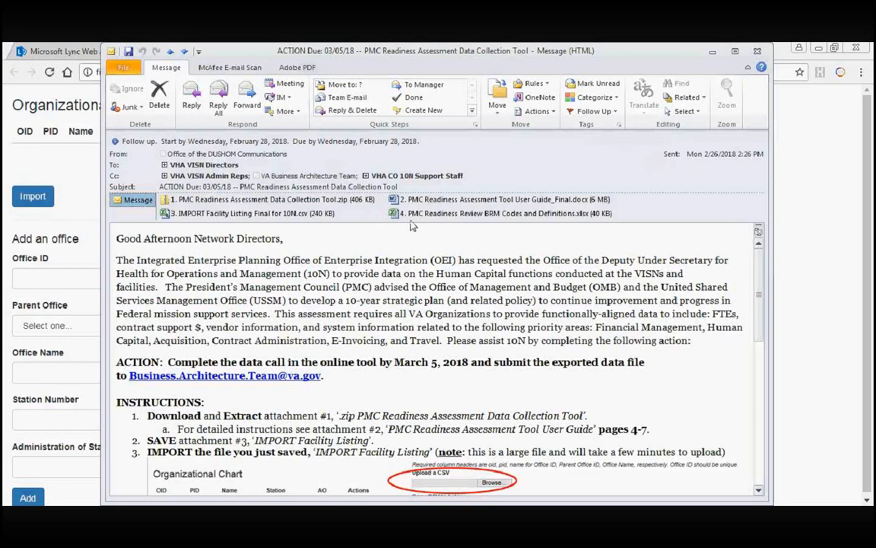
Look at the email's attached data collection tool zip, the tool user guide and the facility listing CSV.
click(277, 200)
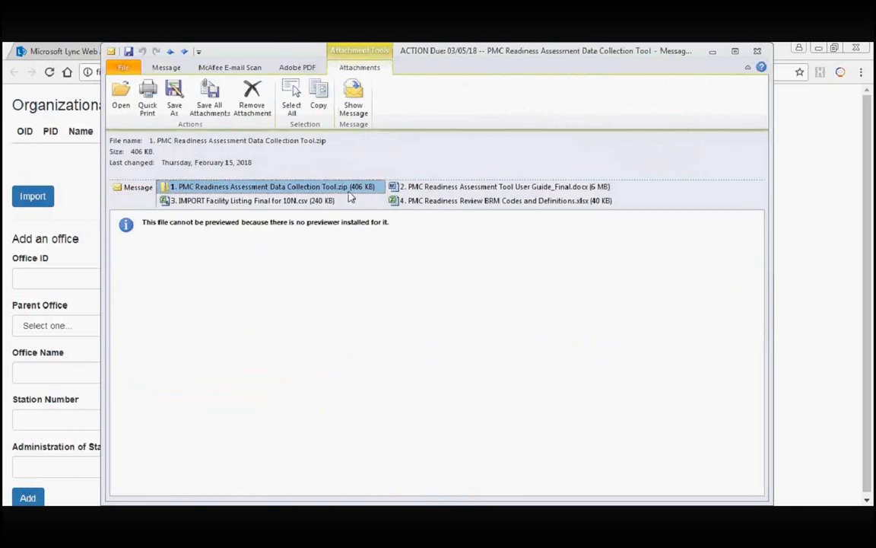
click(416, 190)
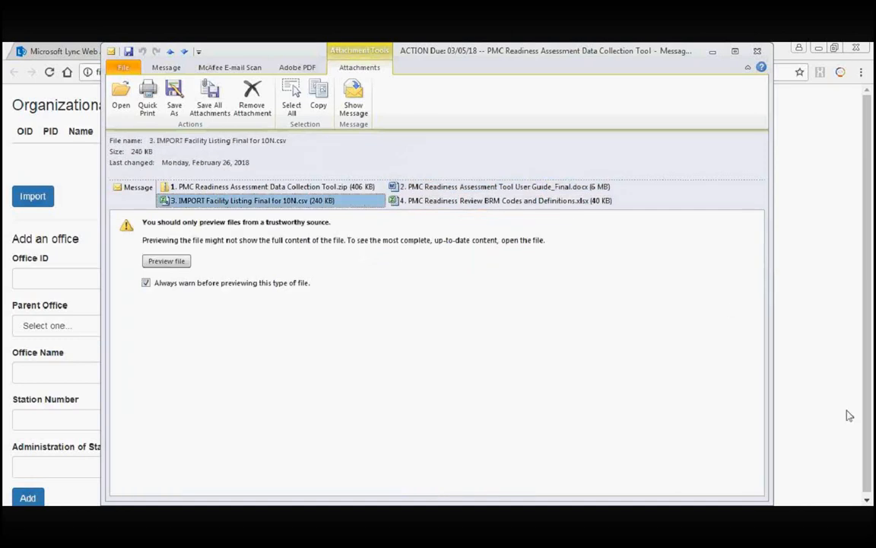
click(843, 449)
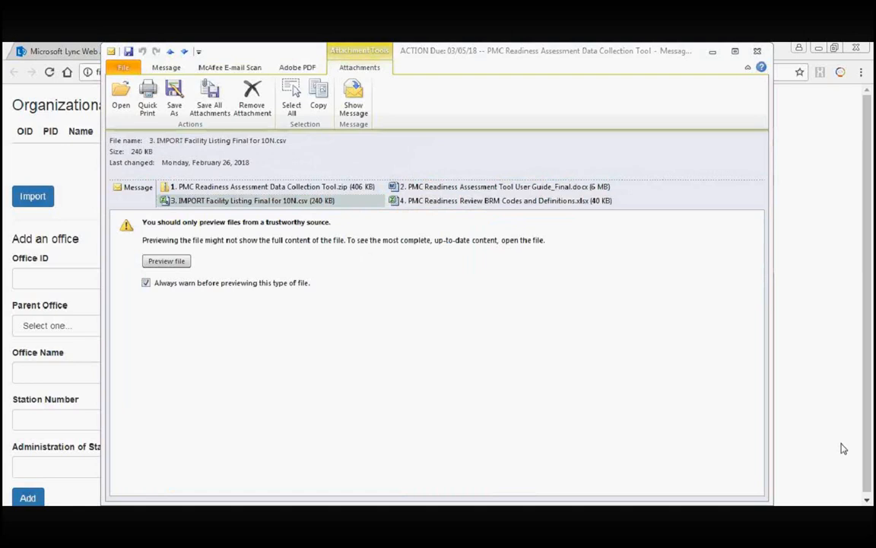
click(395, 261)
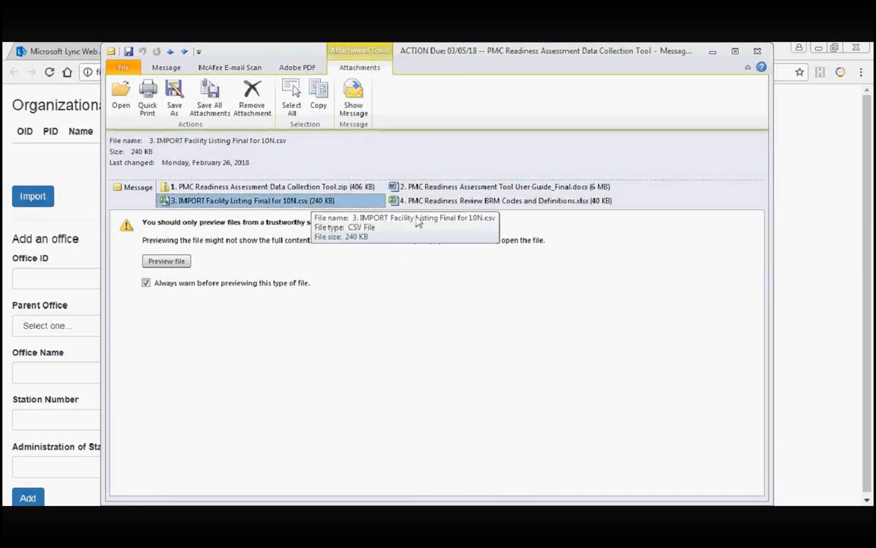
Preview the attached PMC Readiness Review BRM Codes and Definitions workbook, look through its codes and definitions, and return to the message.
click(455, 202)
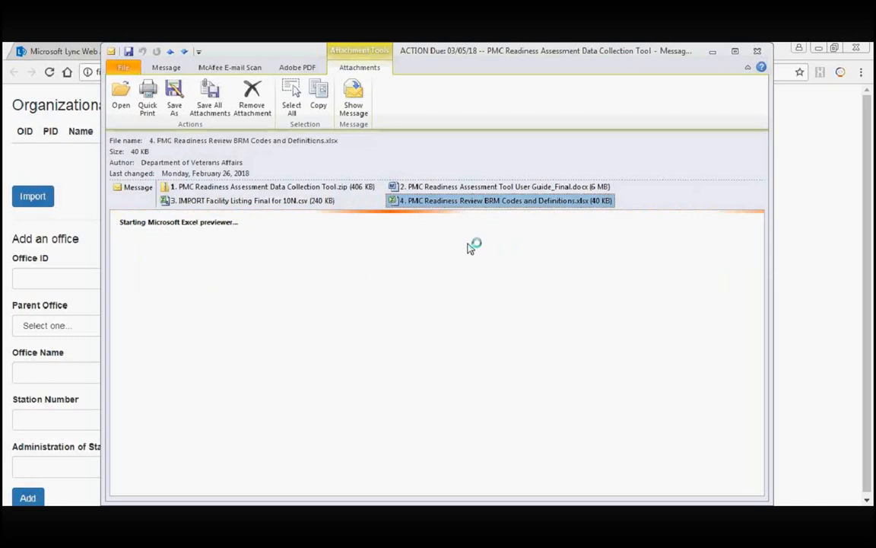
drag(163, 298, 309, 415)
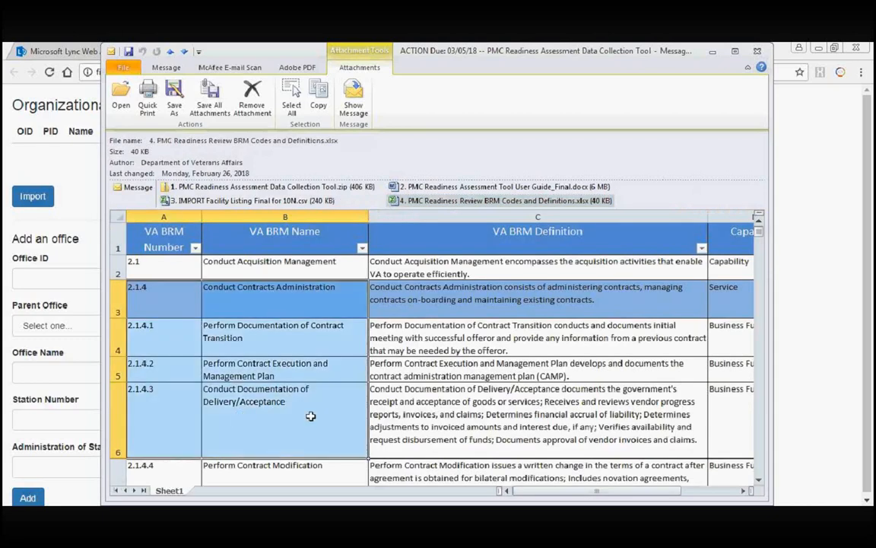
scroll(310, 417, down, 1)
scroll(310, 417, down, 1)
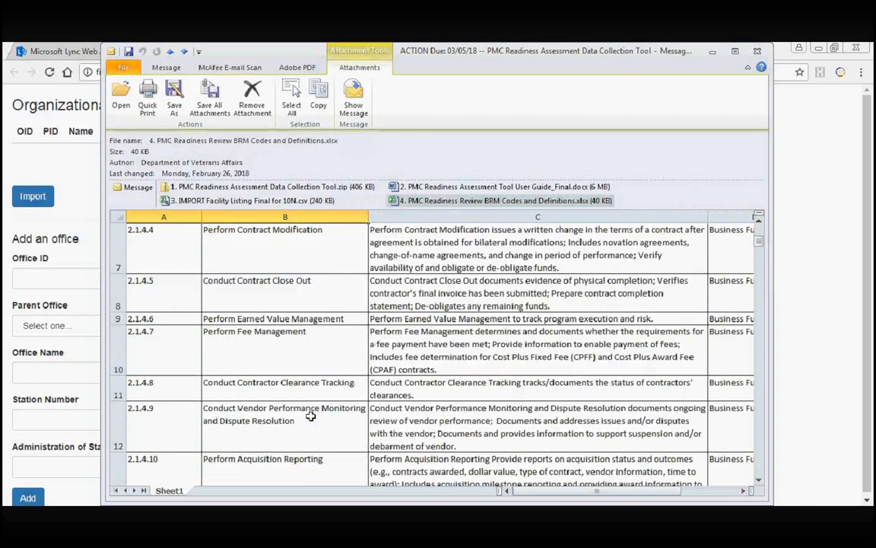
scroll(310, 416, up, 2)
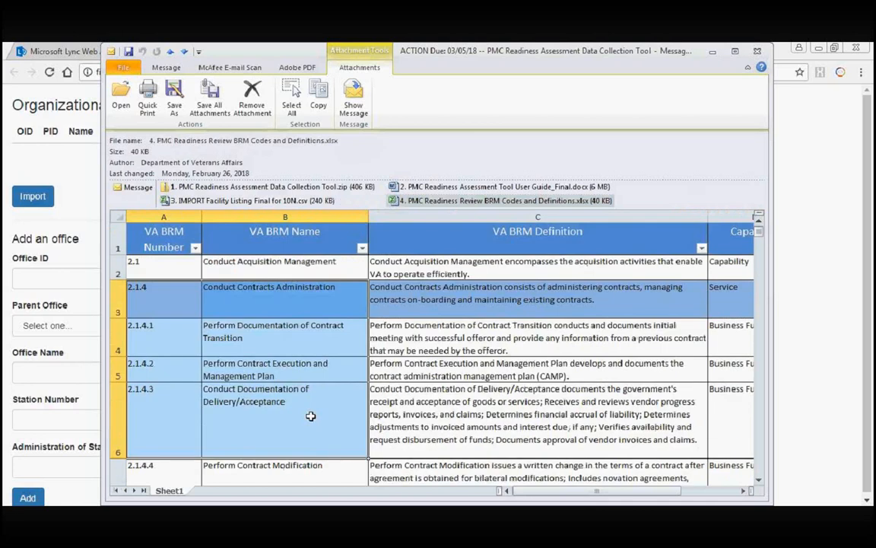
click(457, 369)
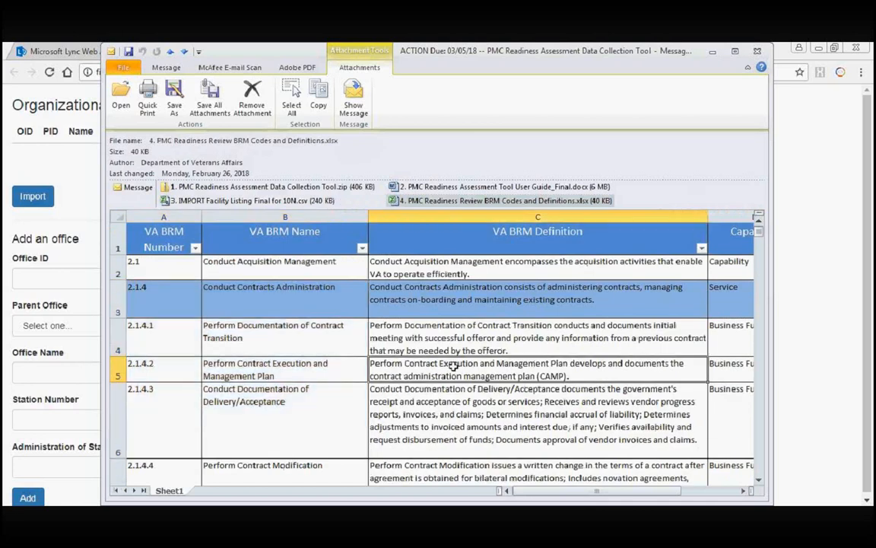
click(140, 188)
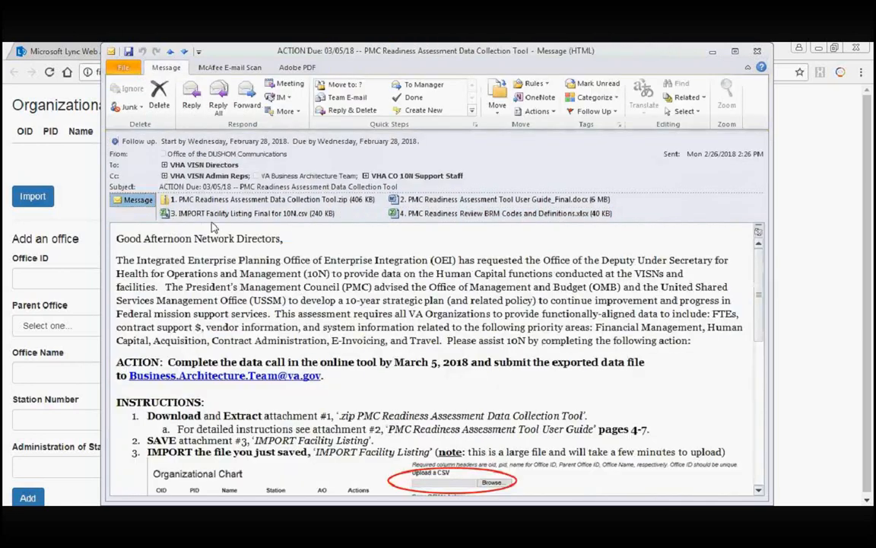
Start saving the zipped data collection tool attachment to Downloads and bring up the extraction option for the zip there.
click(192, 200)
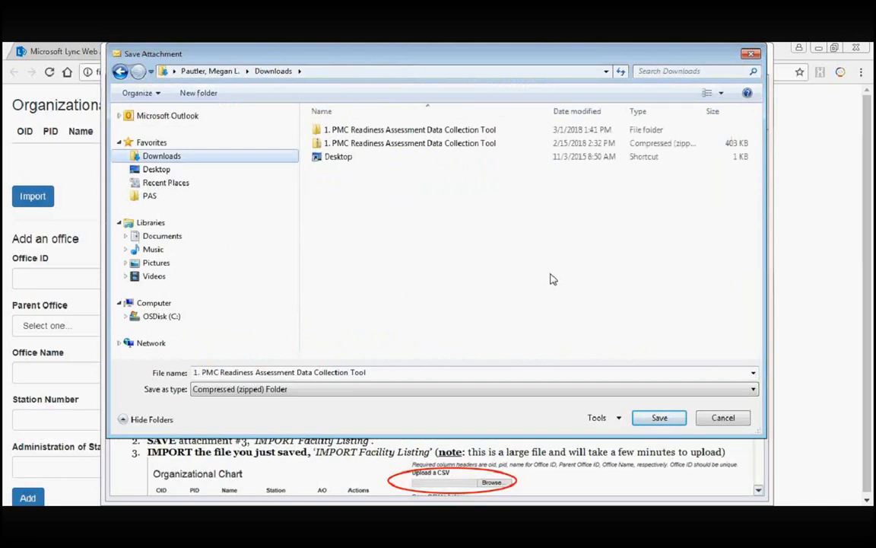
click(380, 372)
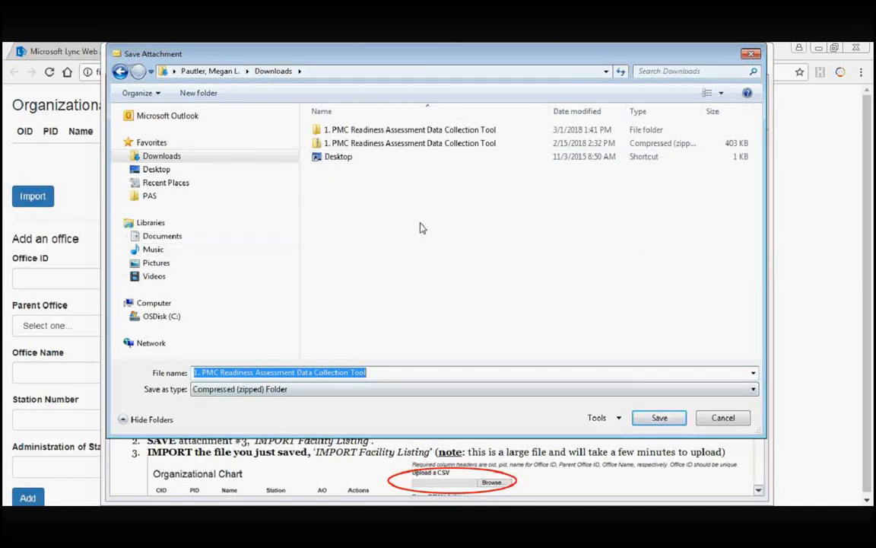
click(415, 143)
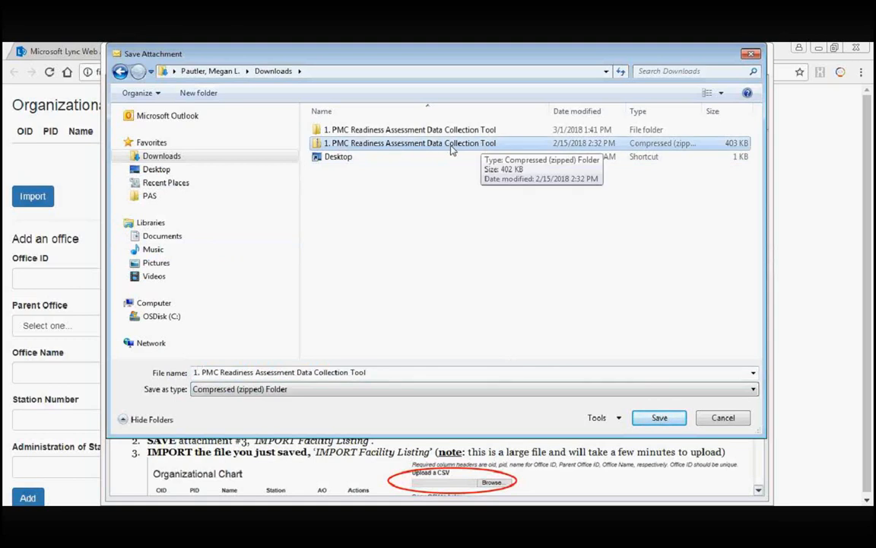
right_click(451, 149)
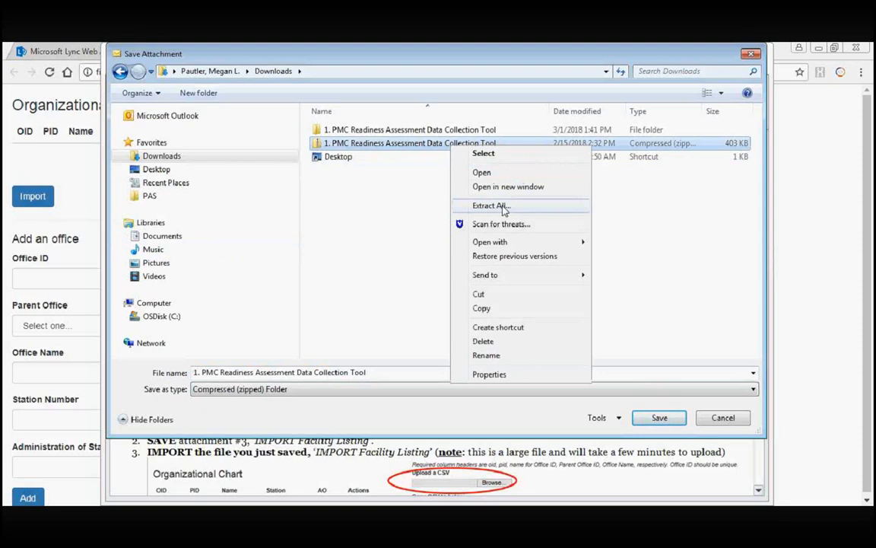
Browse into the extracted 1. PMC Readiness Assessment Data Collection Tool folder and open its datacall subfolder.
click(431, 131)
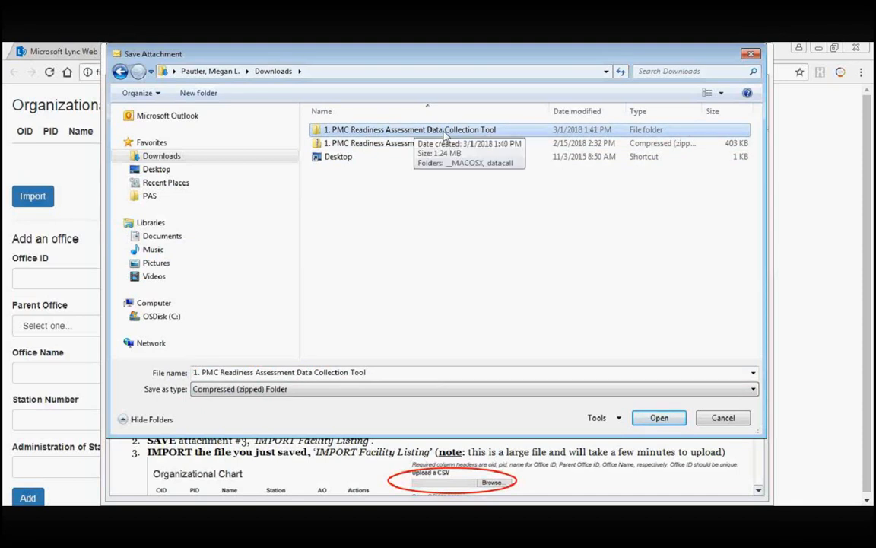
double_click(380, 134)
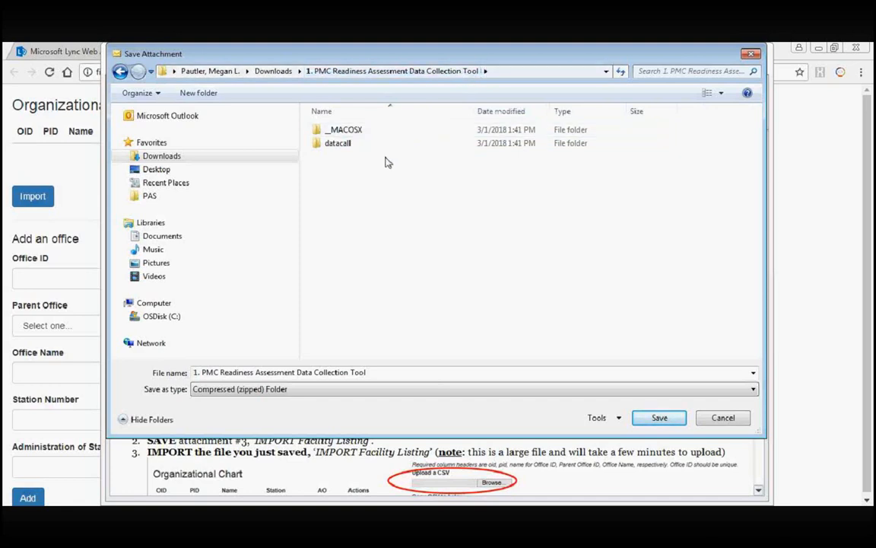
click(347, 148)
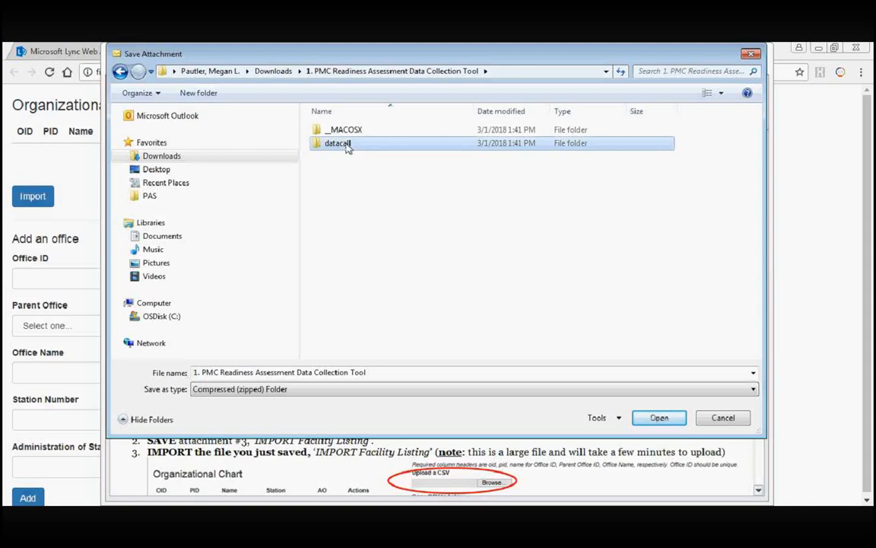
double_click(348, 148)
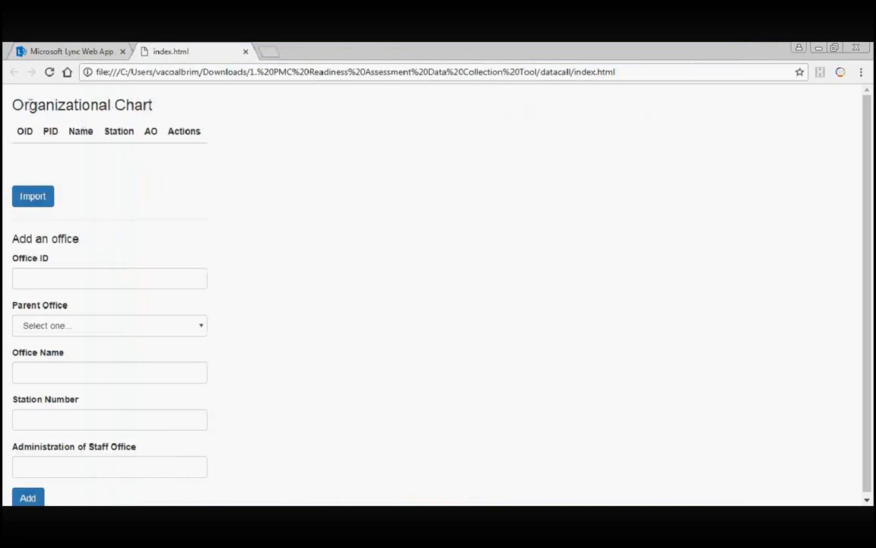
Look at the tool's Organizational Chart page in the browser, and close the attachment save dialog without saving.
drag(13, 96, 152, 105)
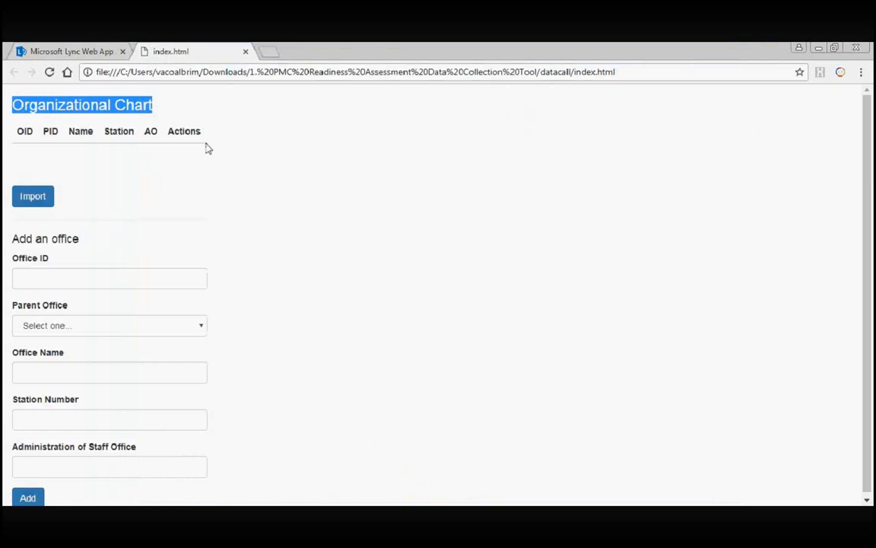
click(281, 186)
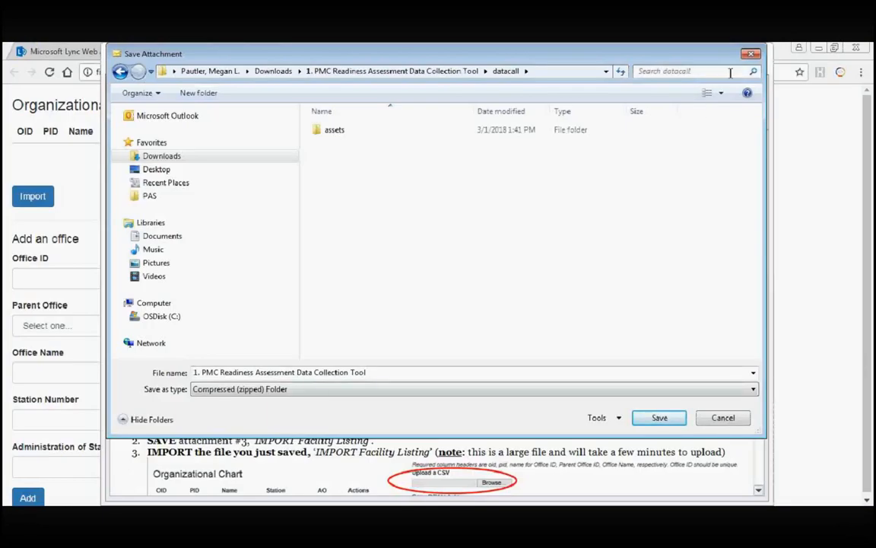
click(751, 55)
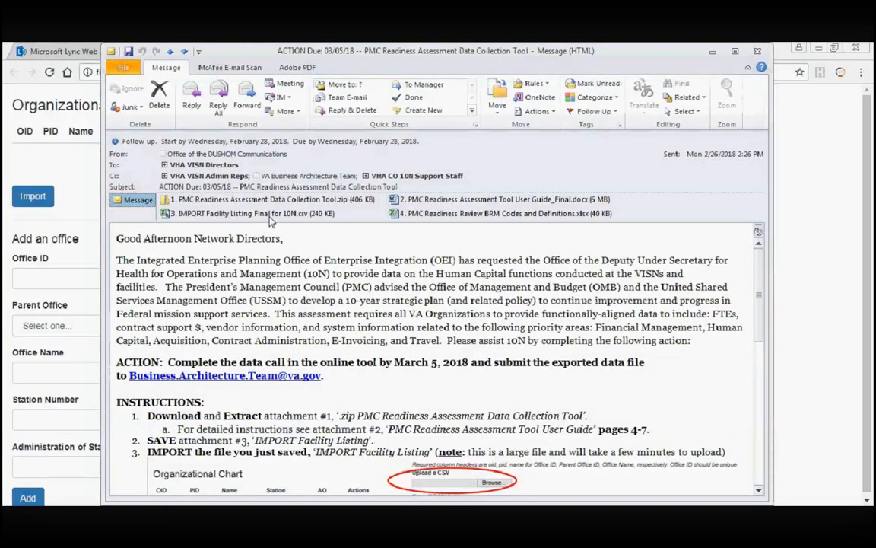
Save the attachment 3. IMPORT Facility Listing Final for 10N.csv to Downloads and close the email message.
click(270, 213)
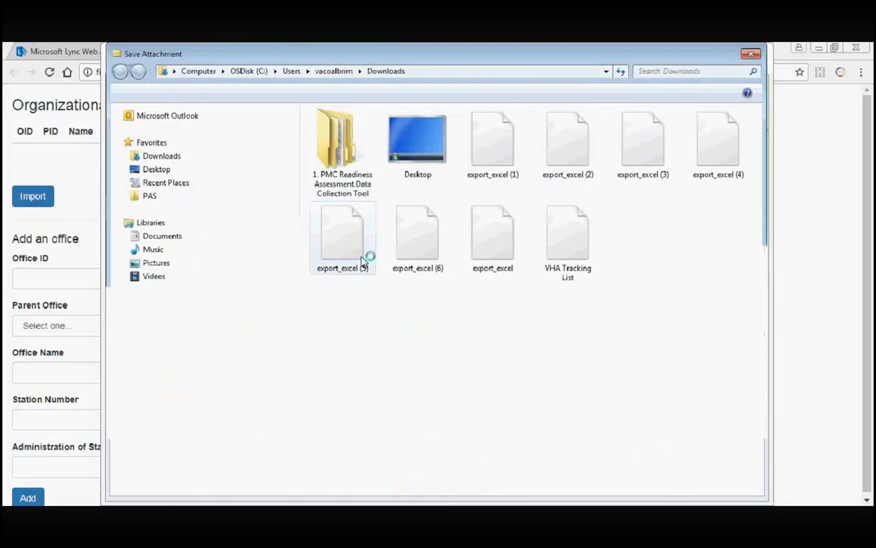
click(229, 156)
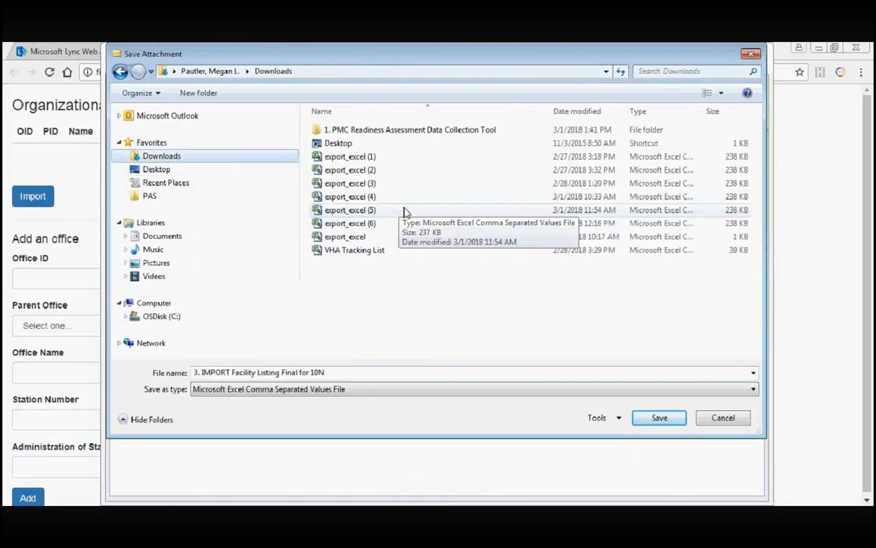
click(642, 417)
click(752, 49)
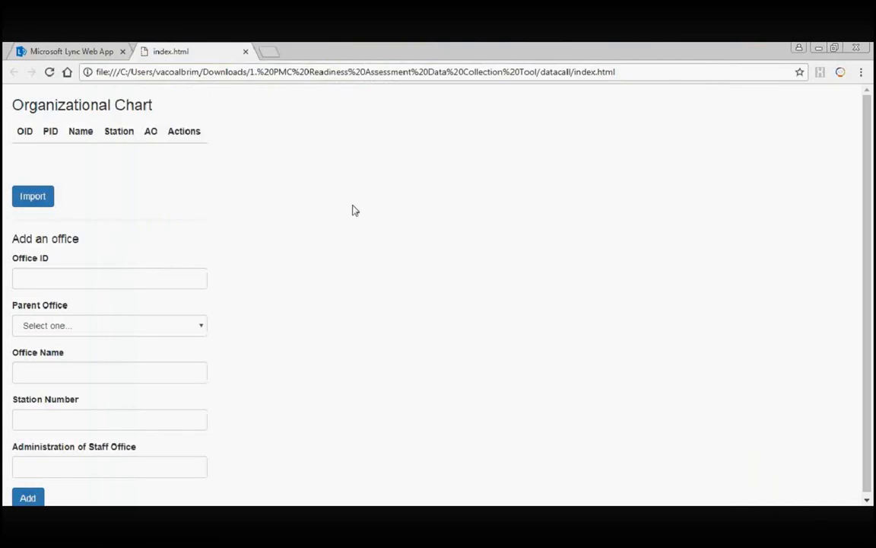
Import the file 3. IMPORT Facility Listing Final for 10N.csv from Downloads into the Organizational Chart.
click(35, 198)
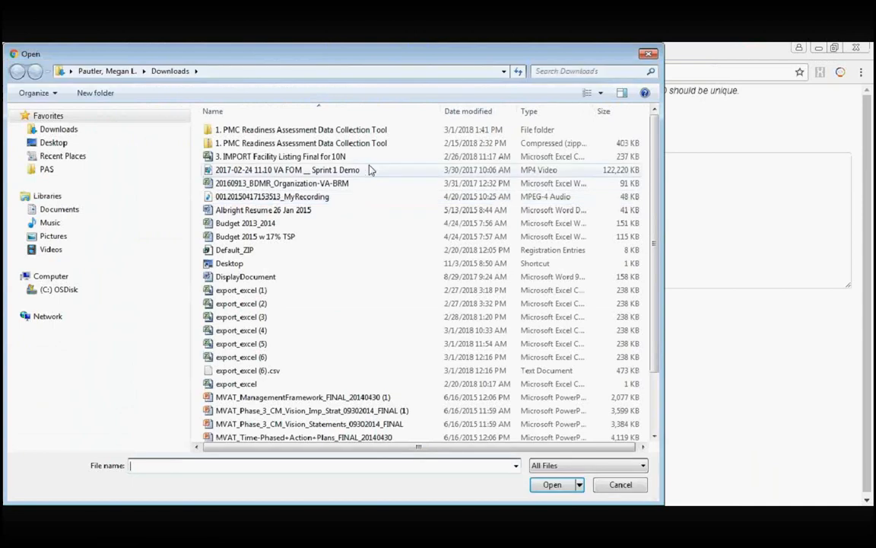
click(305, 157)
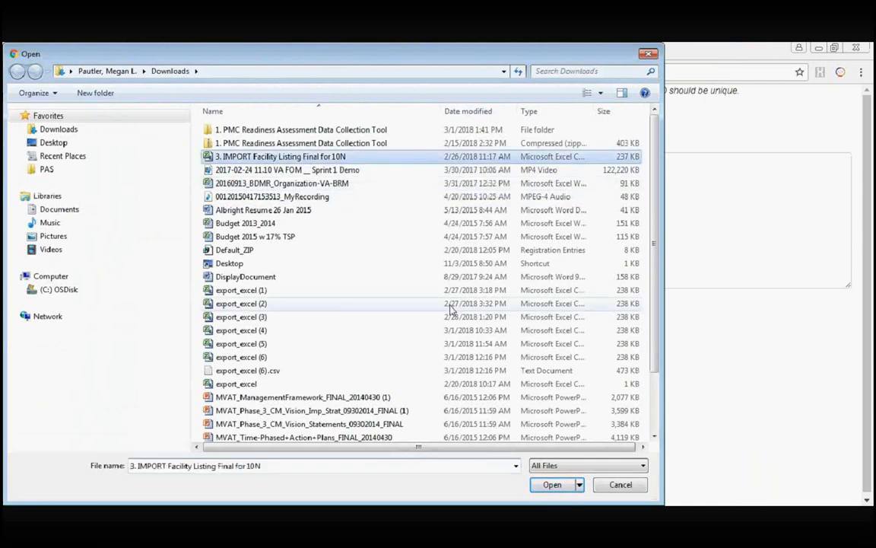
click(552, 485)
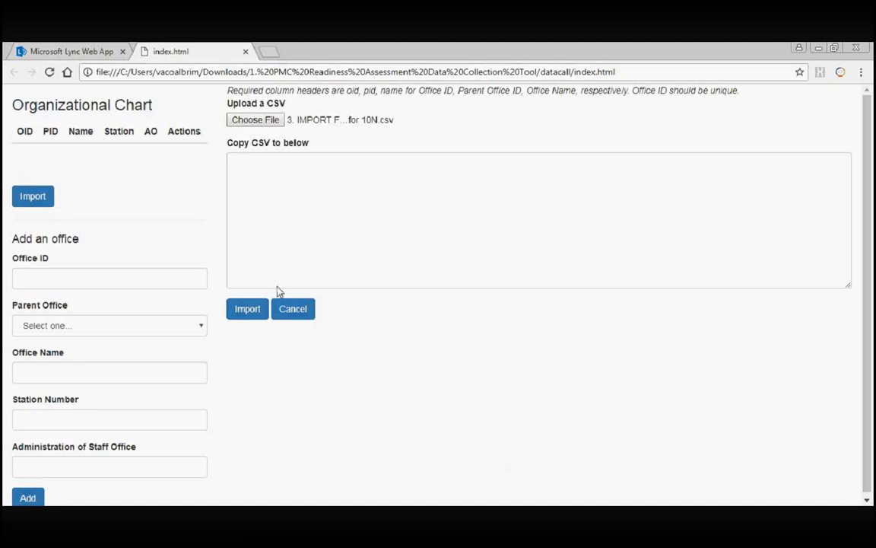
click(249, 308)
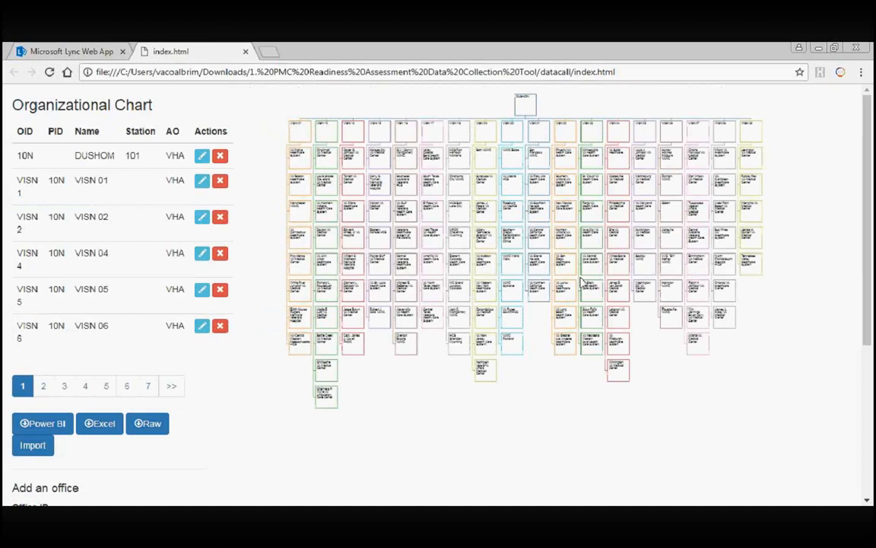
Examine the imported organizational chart, including the VISN offices and the medical centers beneath them.
scroll(450, 275, up, 2)
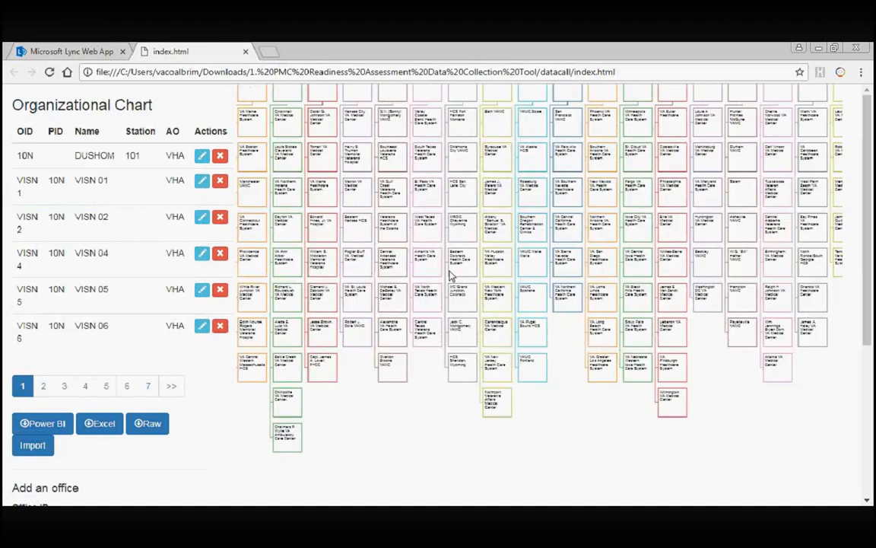
scroll(450, 275, up, 2)
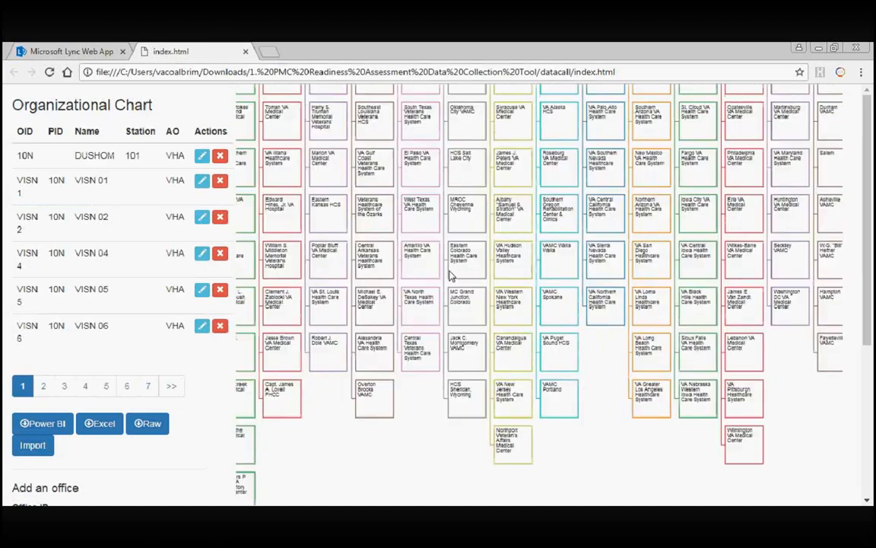
scroll(450, 275, down, 3)
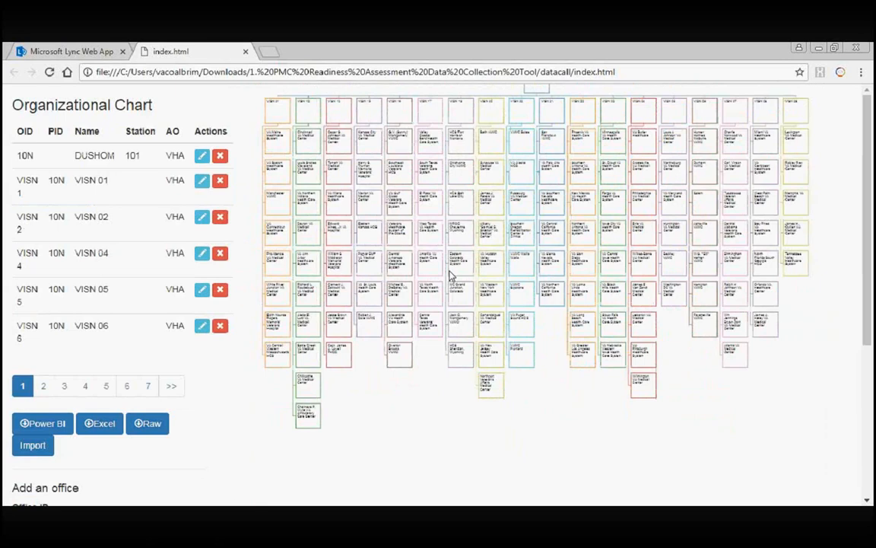
scroll(451, 276, up, 3)
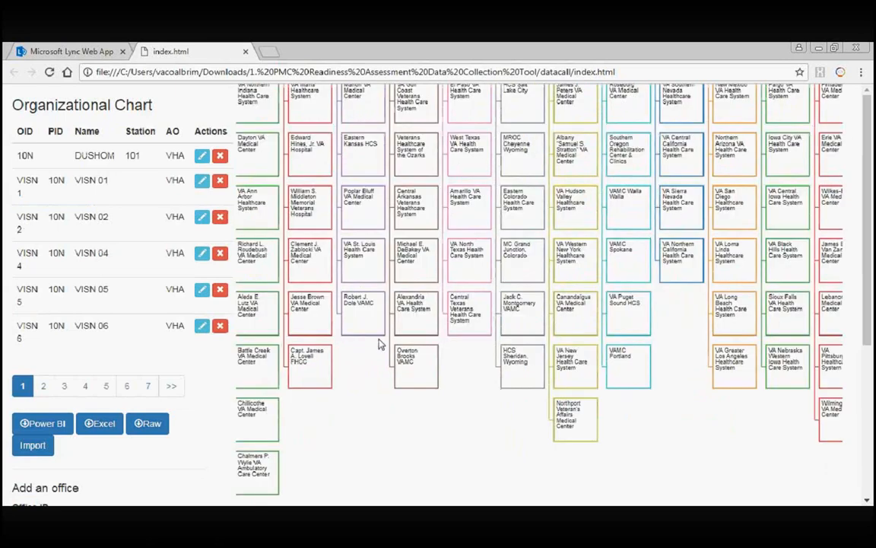
scroll(381, 344, up, 2)
drag(373, 184, 482, 329)
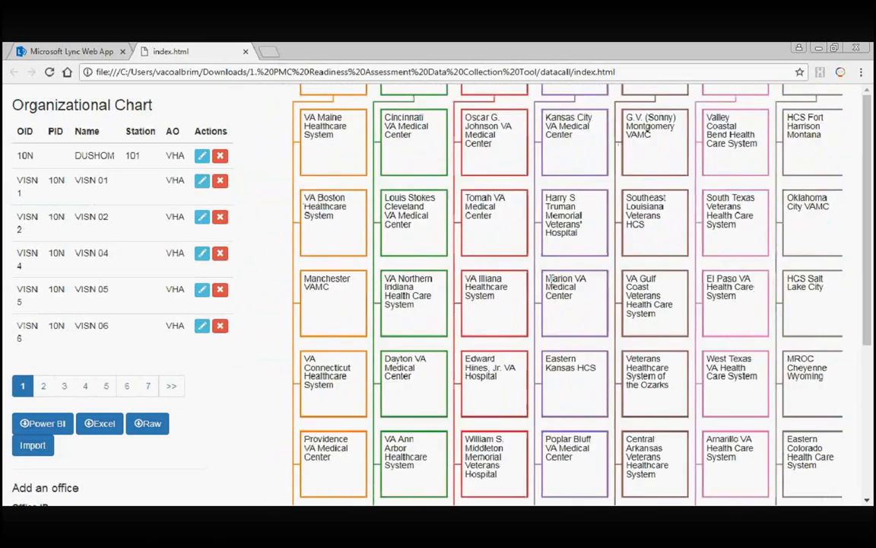
drag(552, 279, 479, 392)
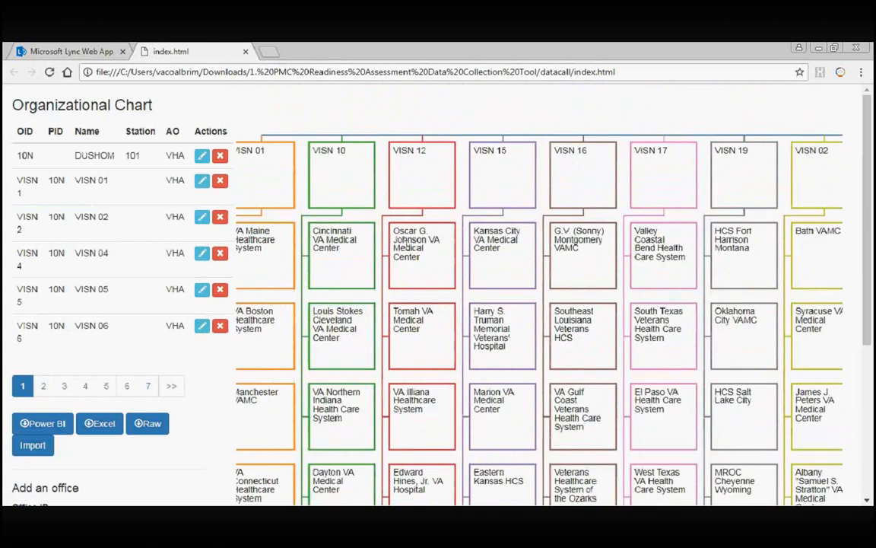
drag(407, 244, 510, 252)
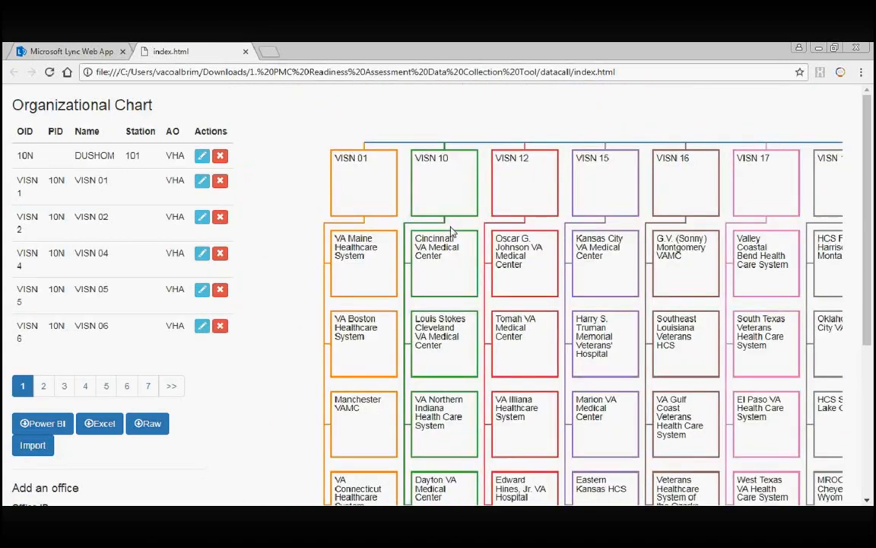
drag(452, 230, 478, 190)
scroll(487, 207, up, 2)
scroll(488, 207, down, 2)
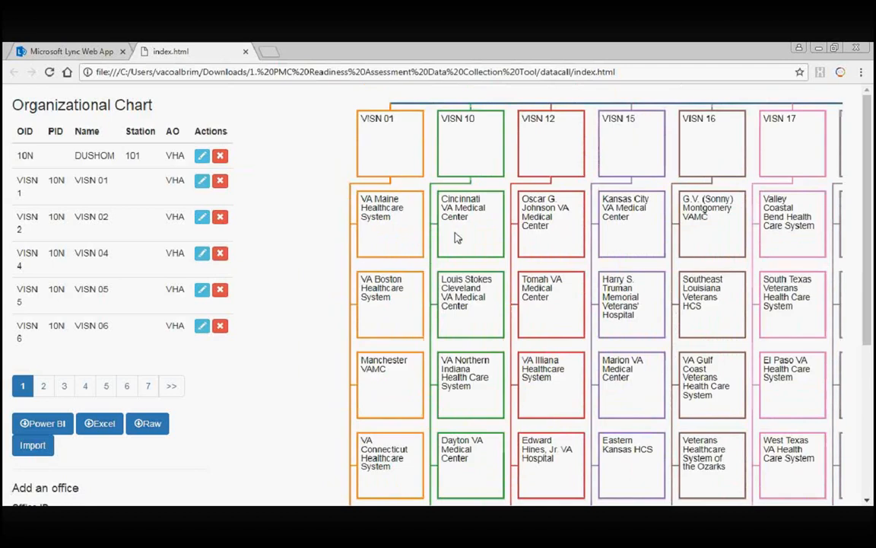
drag(457, 238, 453, 228)
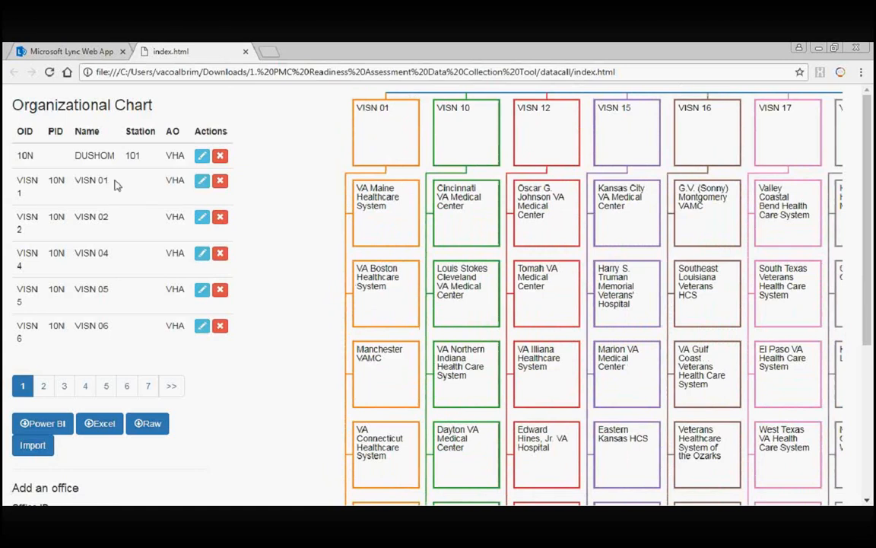
Open the VISN 01 office for editing and bring up its functional details.
click(202, 181)
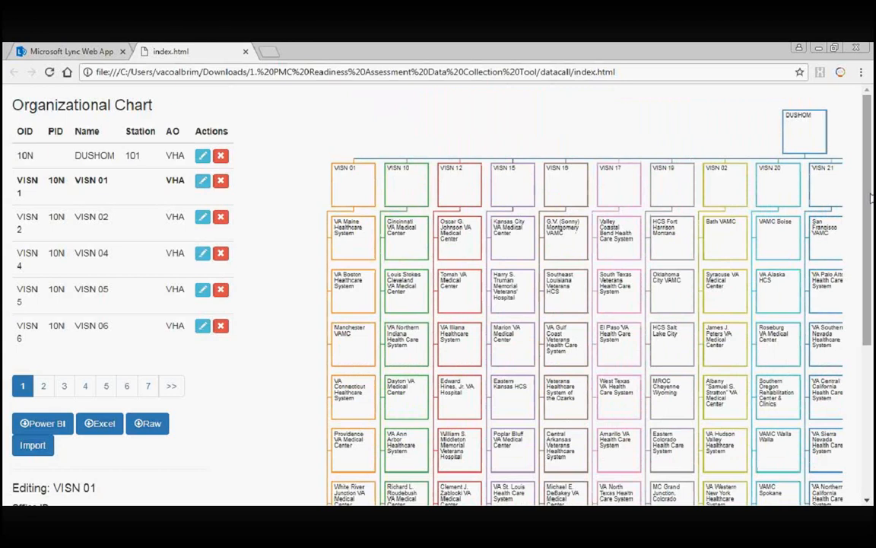
scroll(280, 493, down, 3)
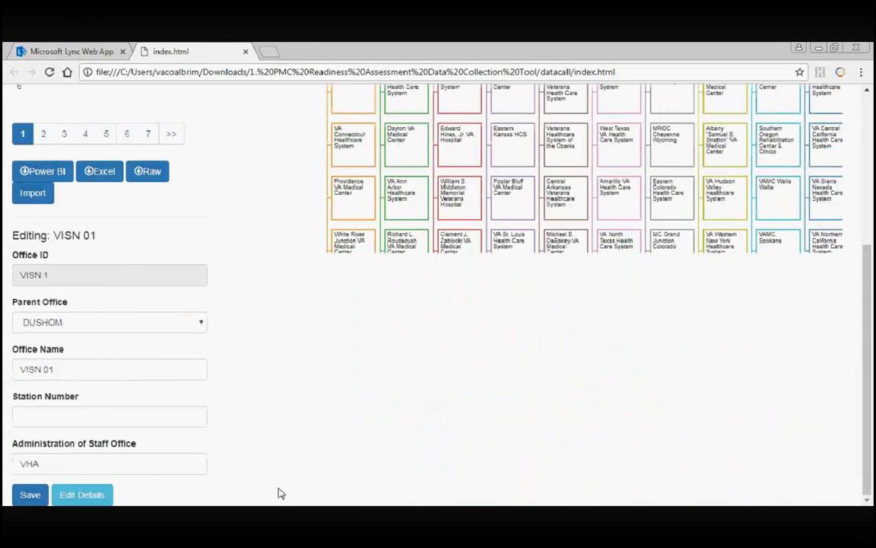
click(97, 494)
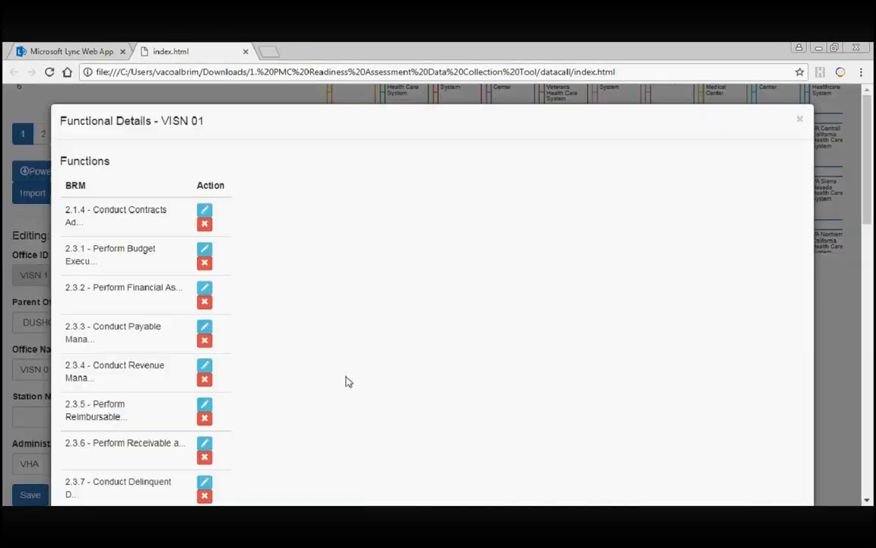
scroll(642, 173, down, 1)
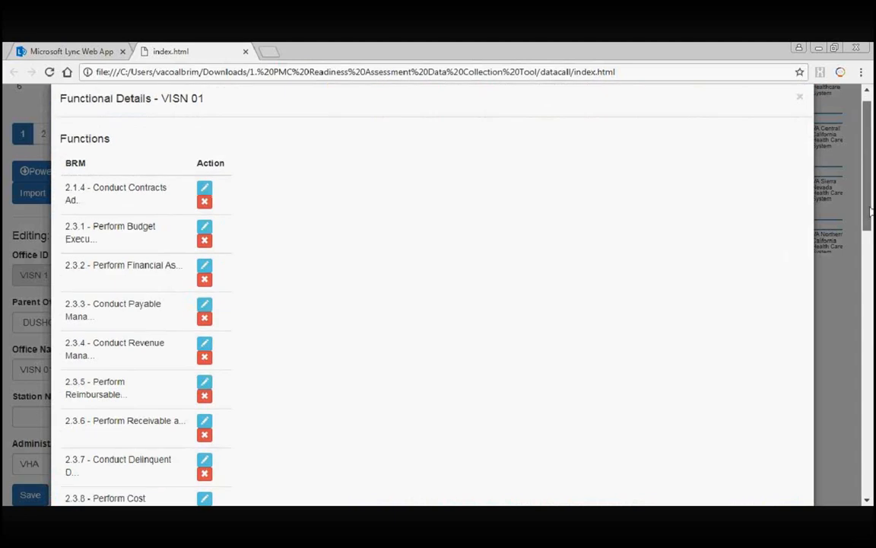
drag(66, 98, 207, 102)
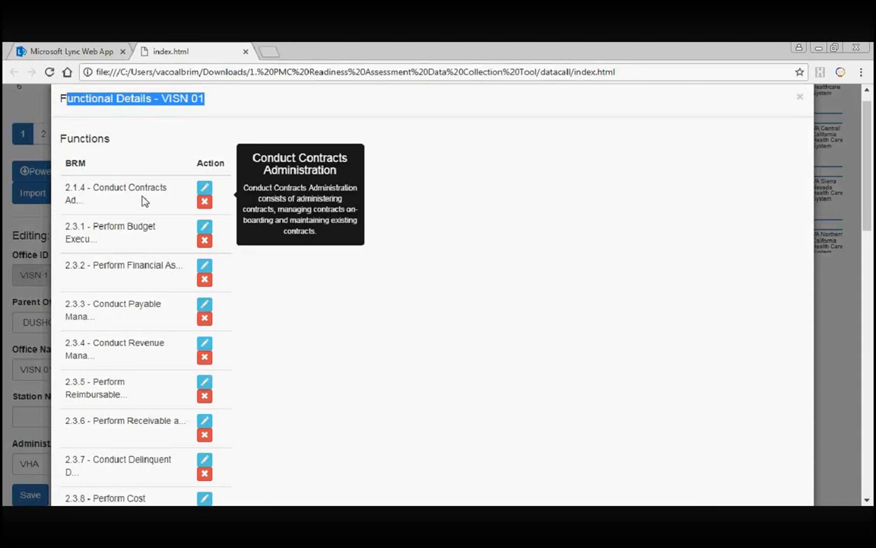
Open the function 2.1.4 Conduct Contracts Administration for editing and look over its FTE, Contracts and Systems sections.
click(204, 190)
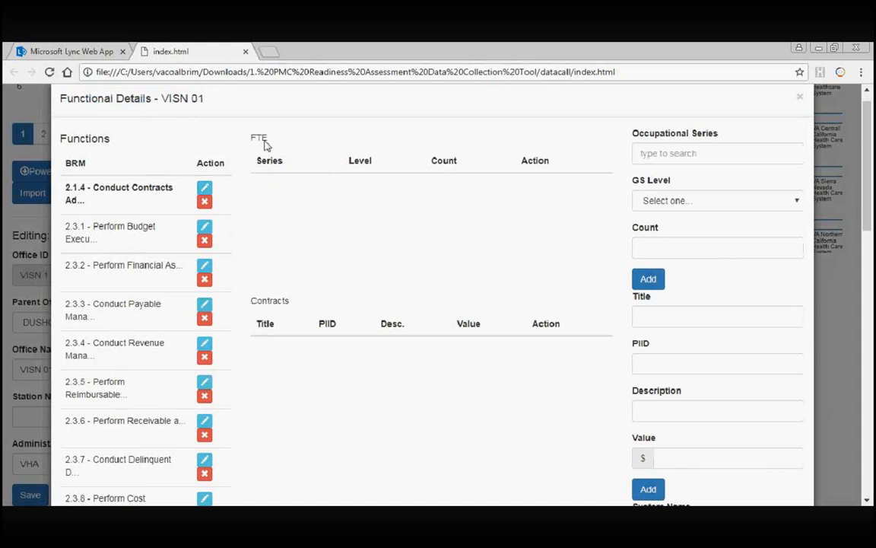
drag(249, 137, 270, 143)
drag(250, 298, 305, 308)
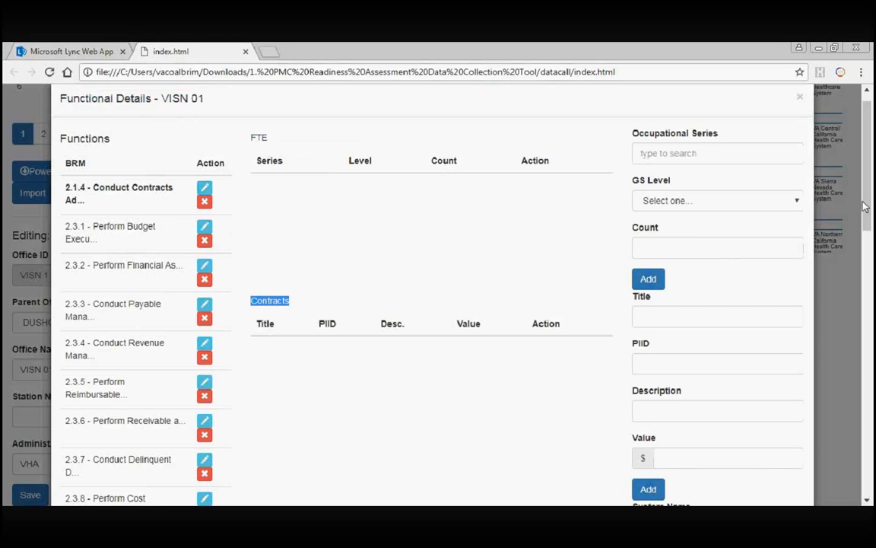
drag(869, 225, 870, 228)
scroll(869, 228, down, 5)
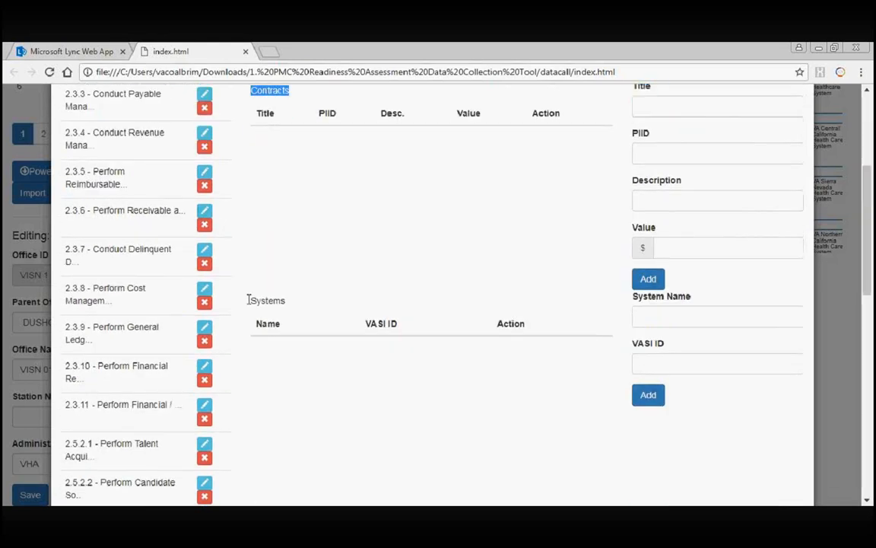
drag(250, 299, 307, 313)
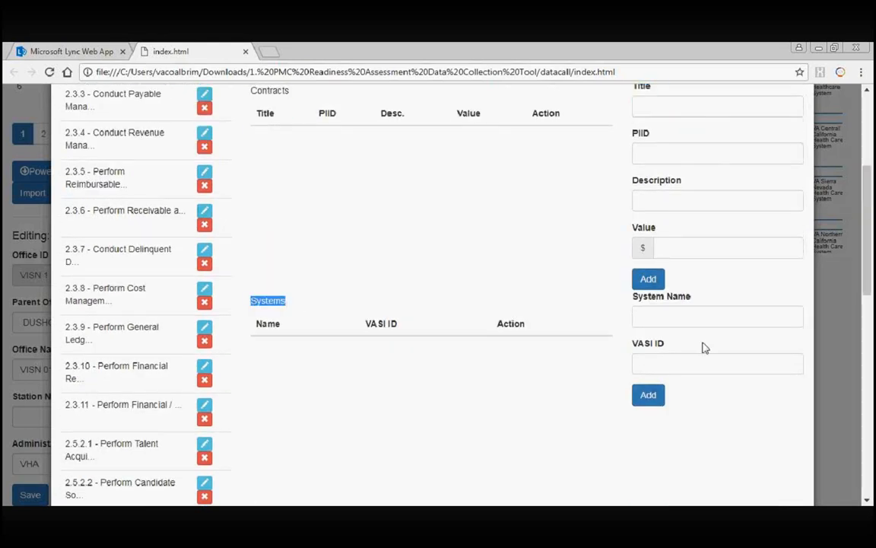
scroll(869, 273, up, 6)
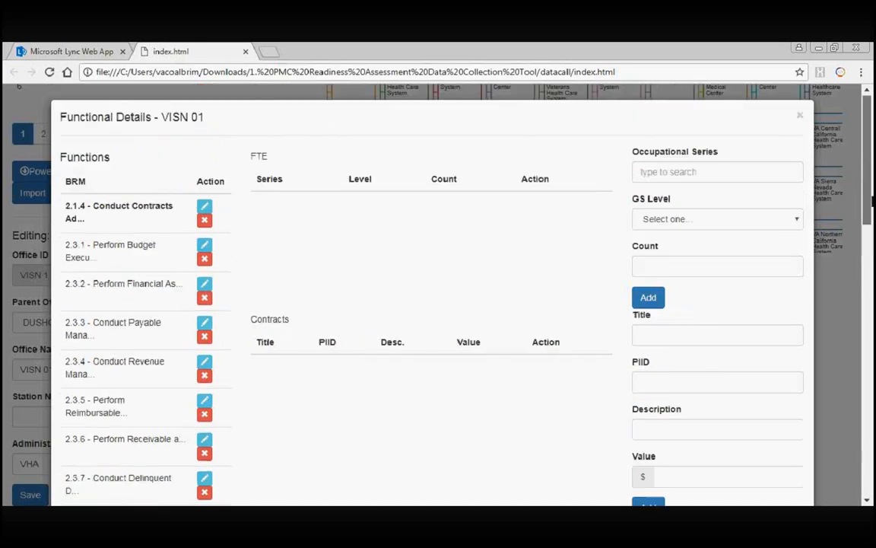
Add an FTE entry to the function with occupational series 0343 - Management and Program Analysis Series, level GS 11 and count 1.
click(689, 177)
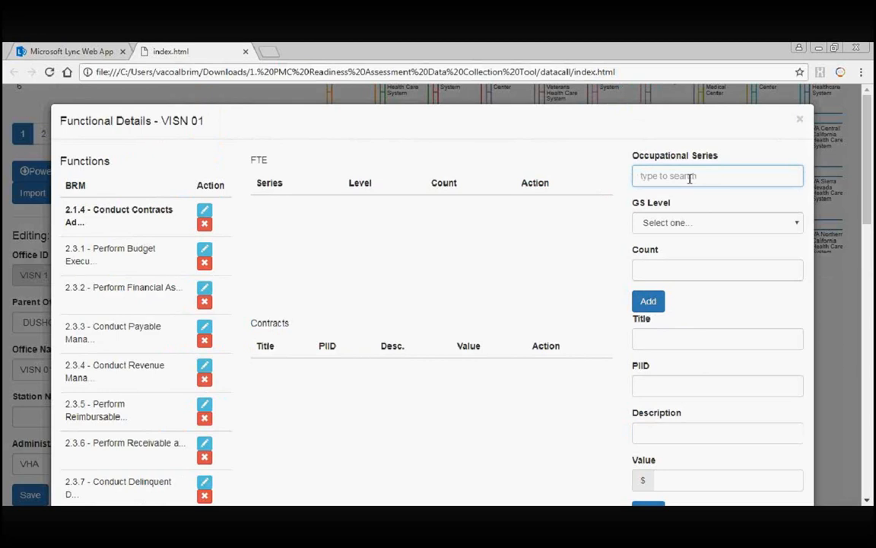
text(343)
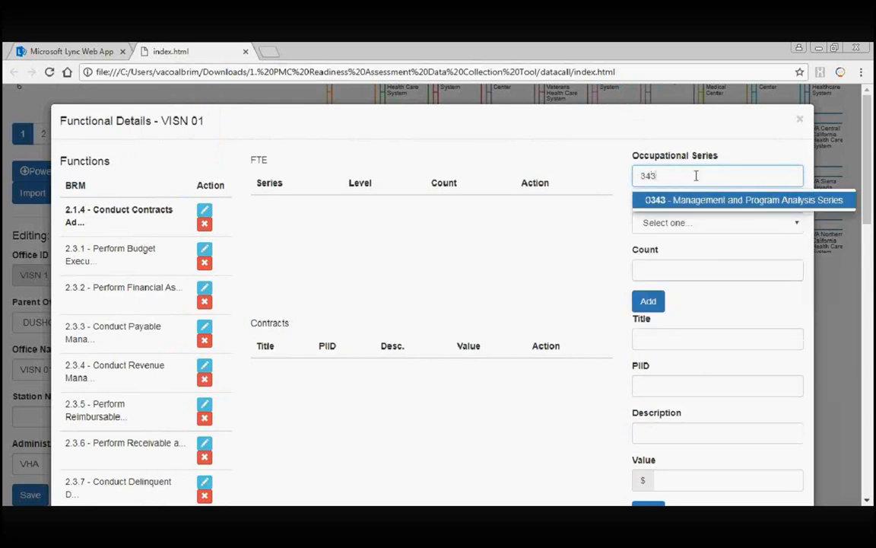
click(695, 198)
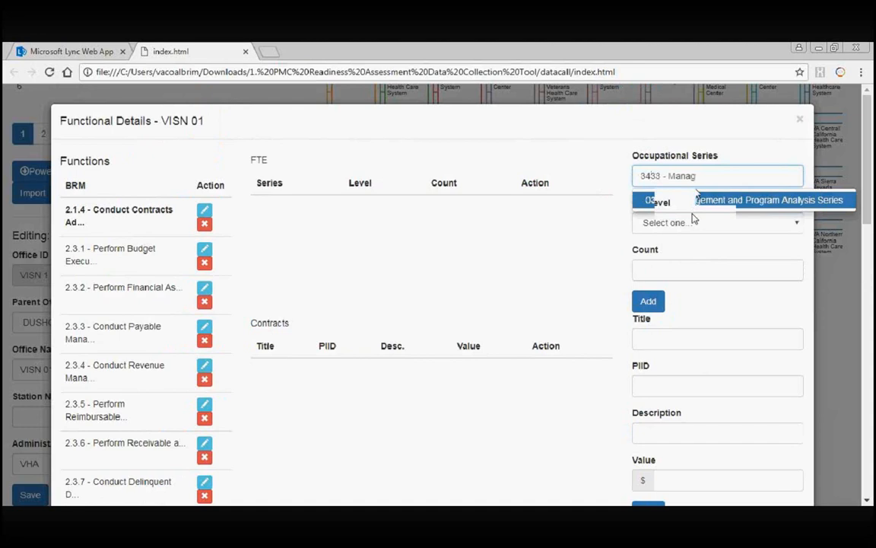
click(795, 226)
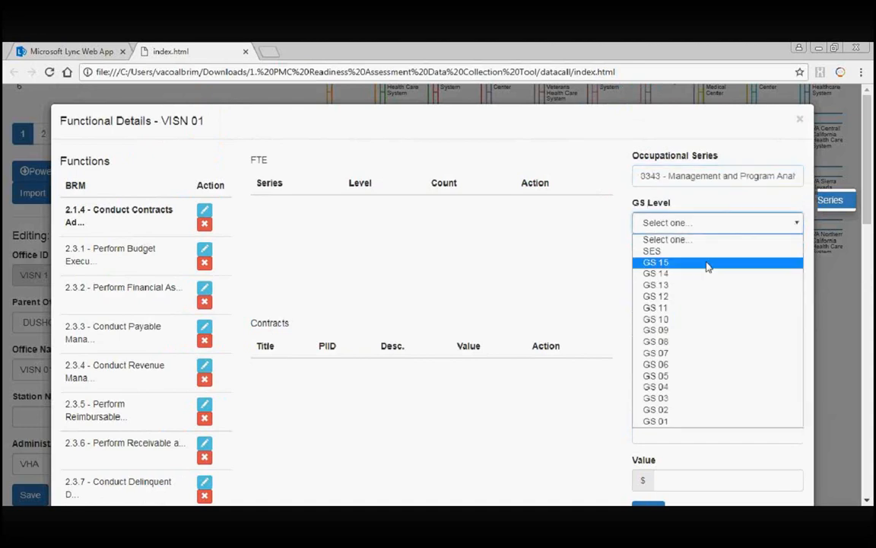
click(698, 305)
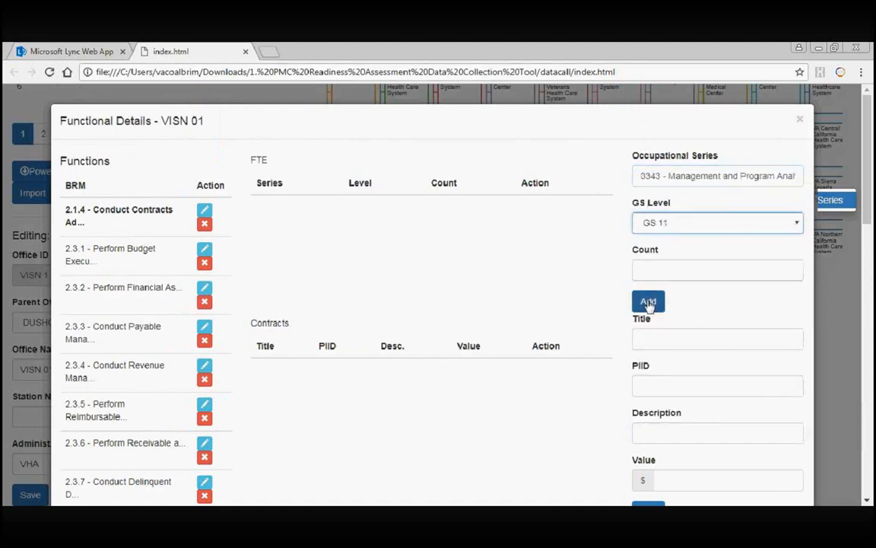
click(790, 268)
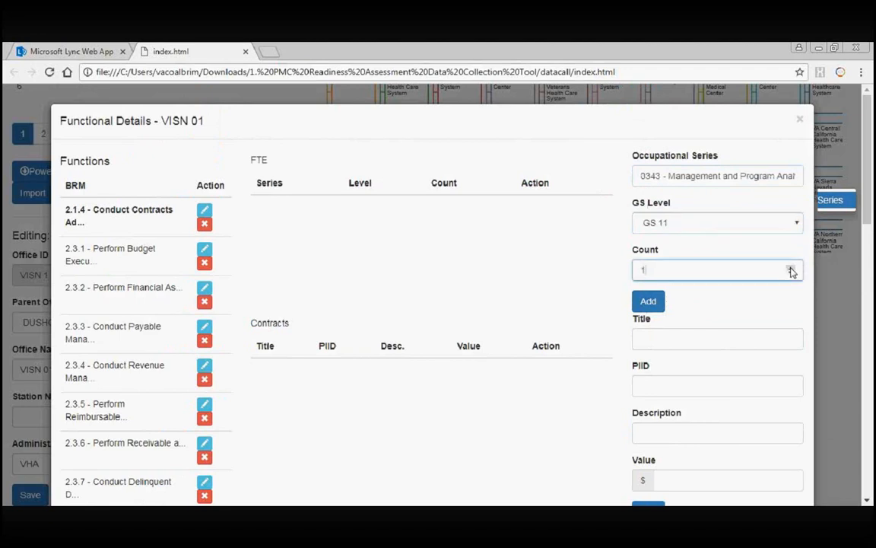
click(790, 268)
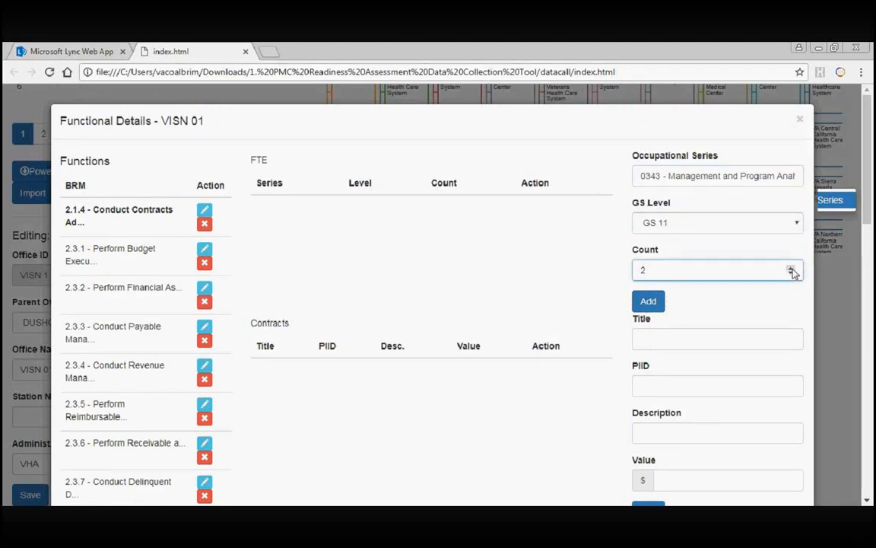
click(792, 276)
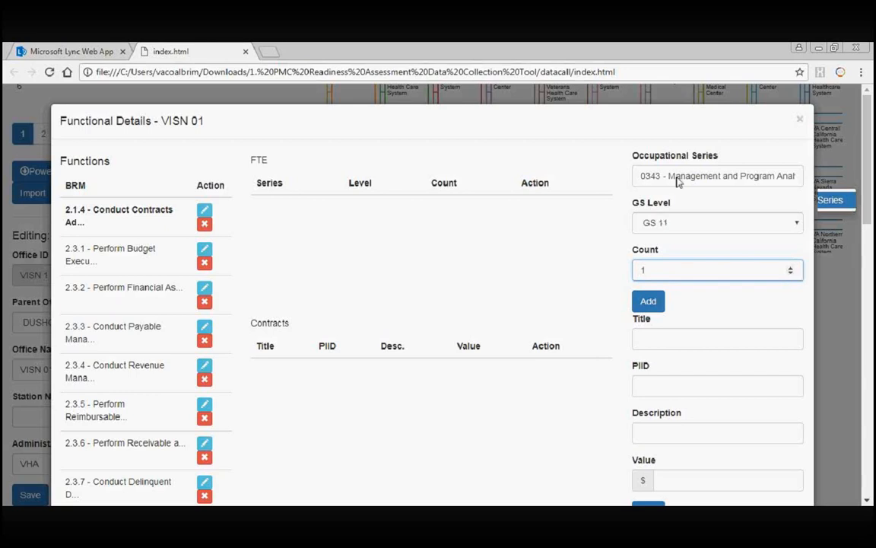
click(652, 304)
Fill in a new contract for the function with the title "Contract Title" and PIID 123.
mouse_move(115, 209)
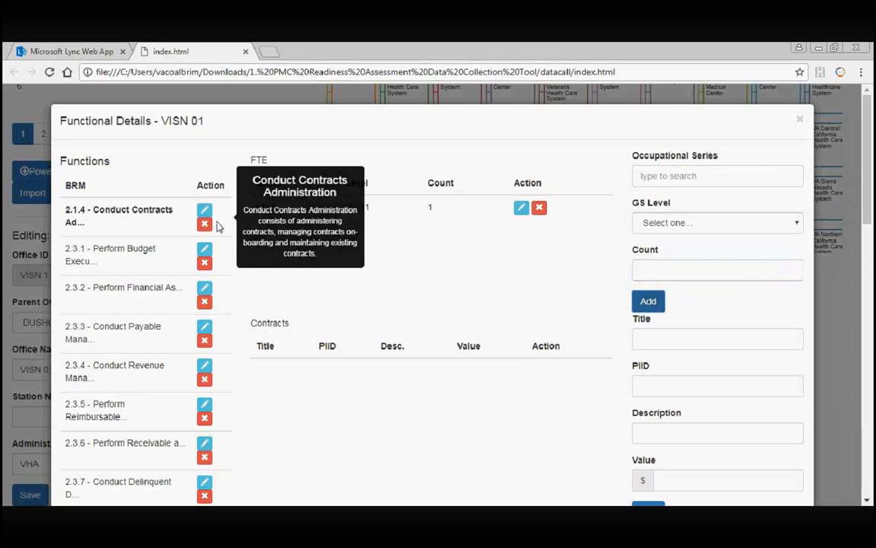
click(637, 338)
text(Co)
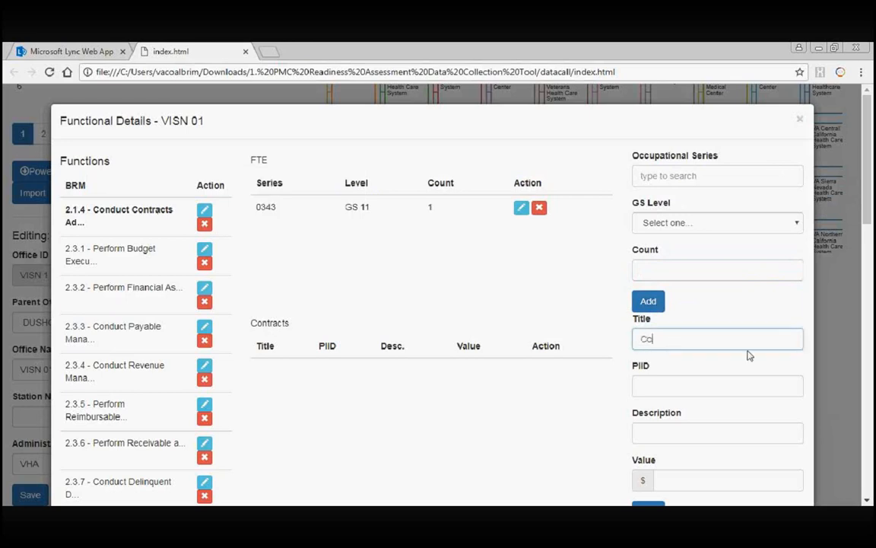
text(ntract Title)
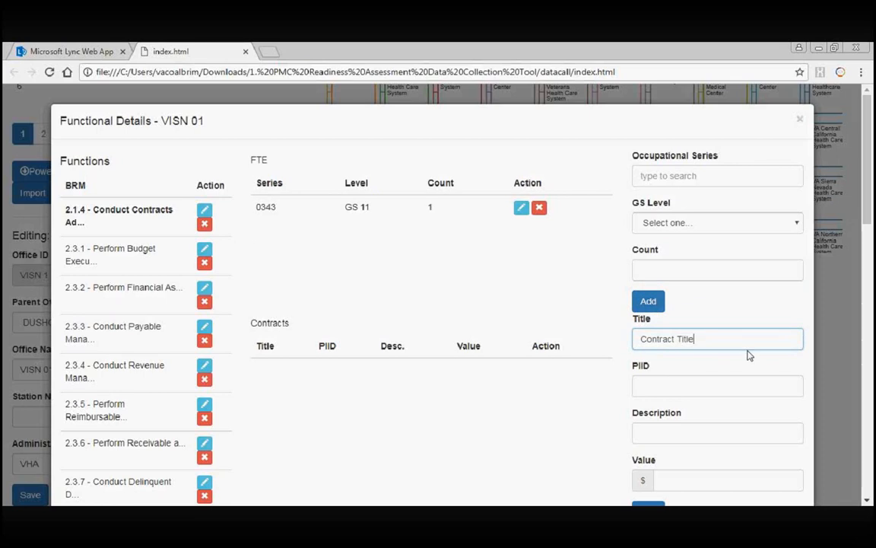
mouse_move(175, 228)
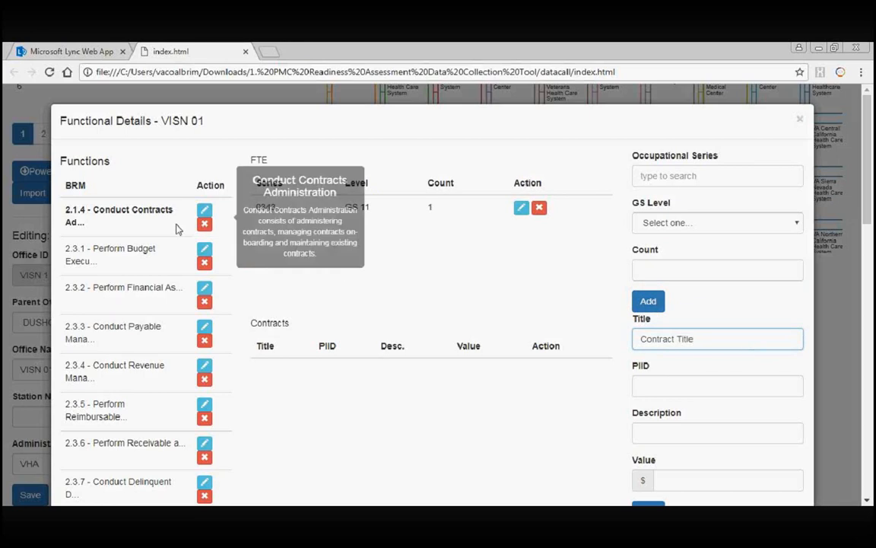
click(690, 386)
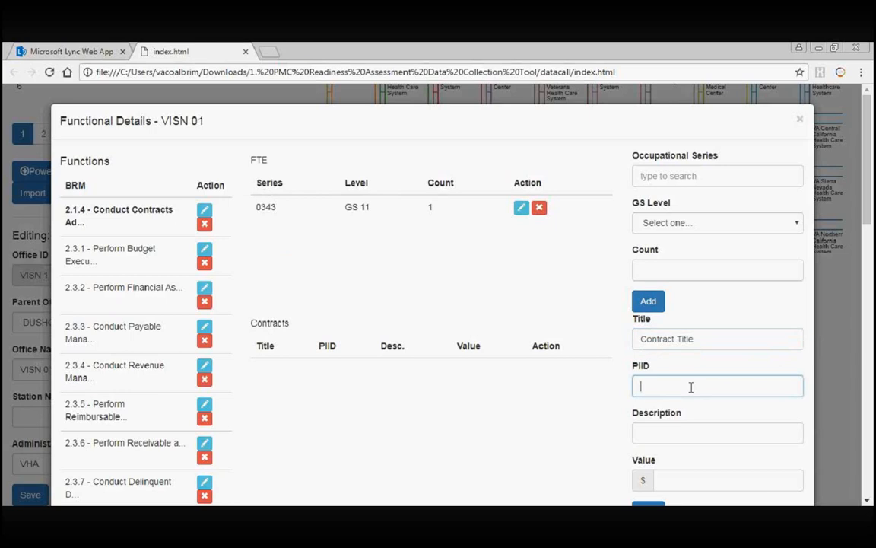
text(123)
click(664, 339)
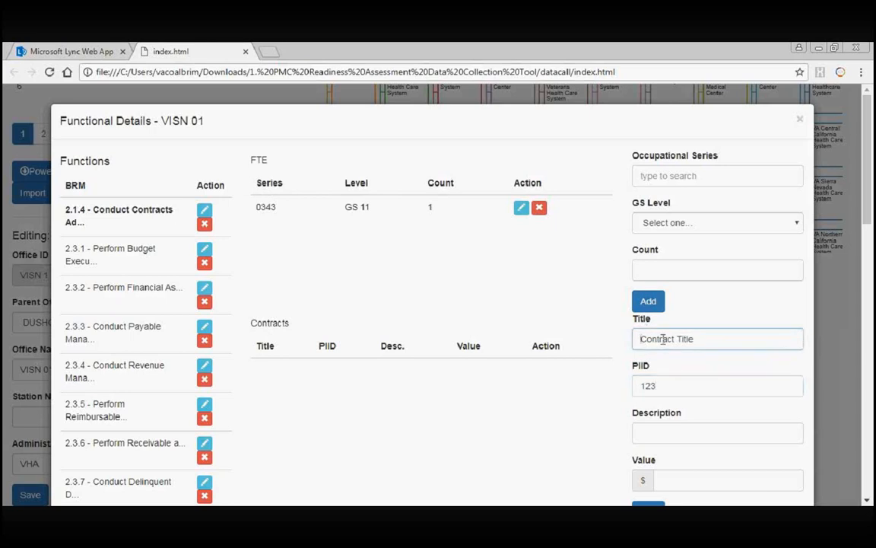
double_click(688, 387)
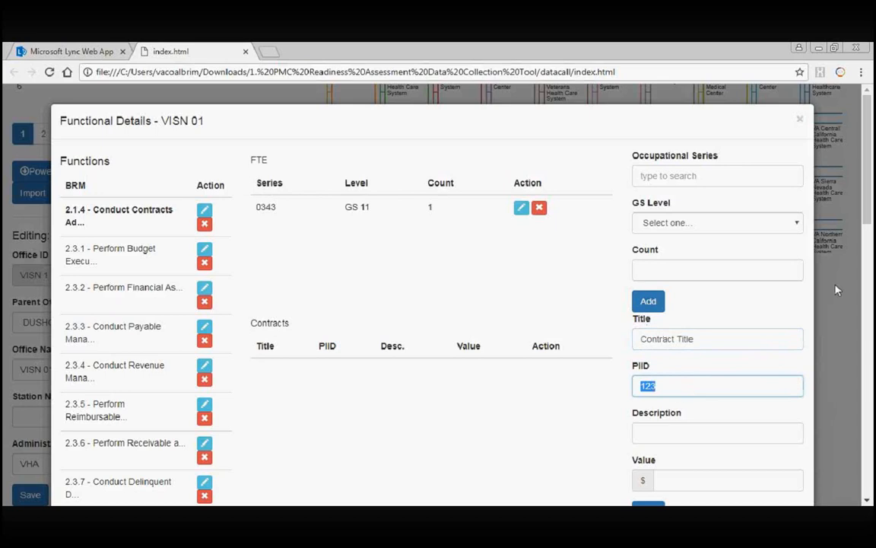
Complete the contract with the description "Description" and a value of $100,000, and add it to the function.
drag(867, 215, 872, 266)
click(688, 289)
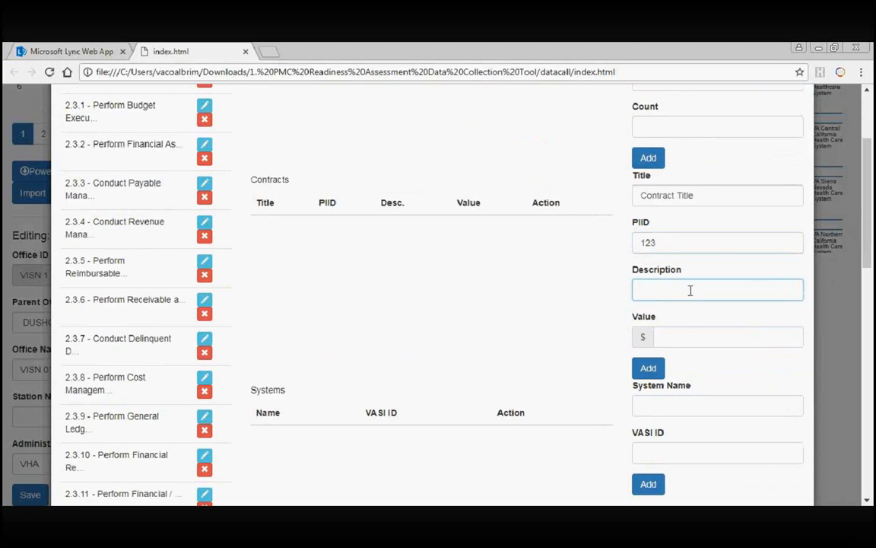
text(Description)
click(689, 334)
text(1000000)
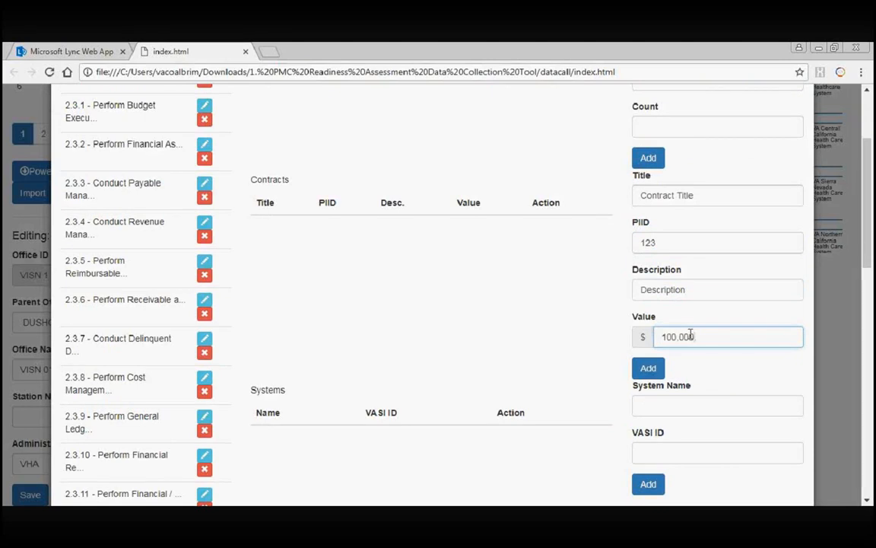
click(652, 368)
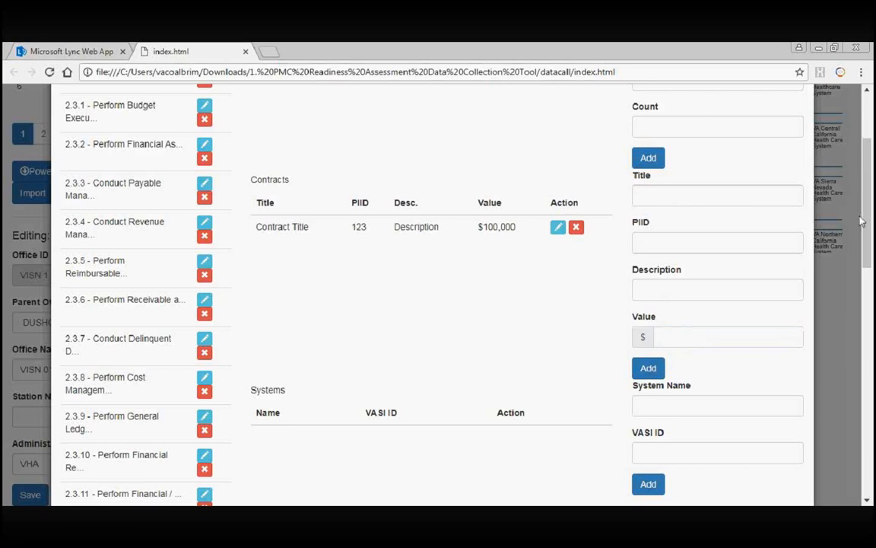
Look at the function's Systems section with its name and VASI ID fields, and return to the FTE and Contracts entries.
drag(871, 244, 871, 275)
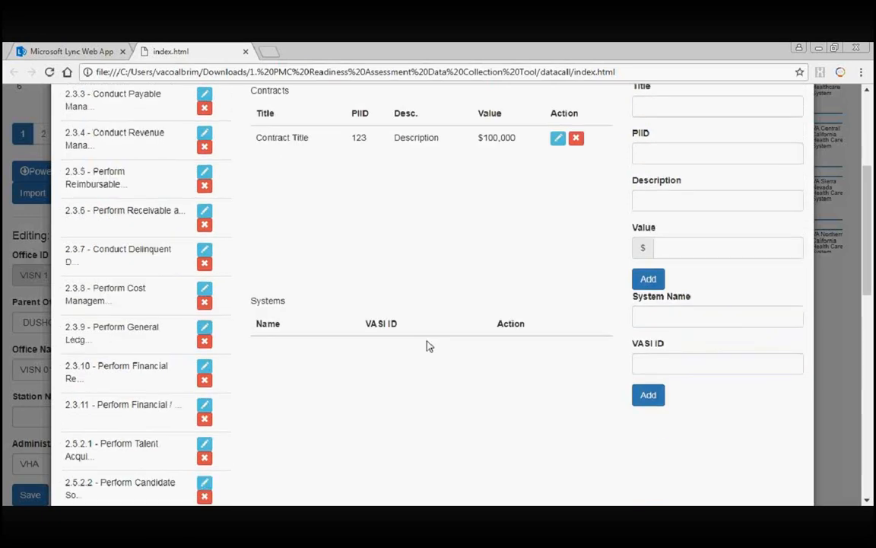
drag(251, 301, 312, 308)
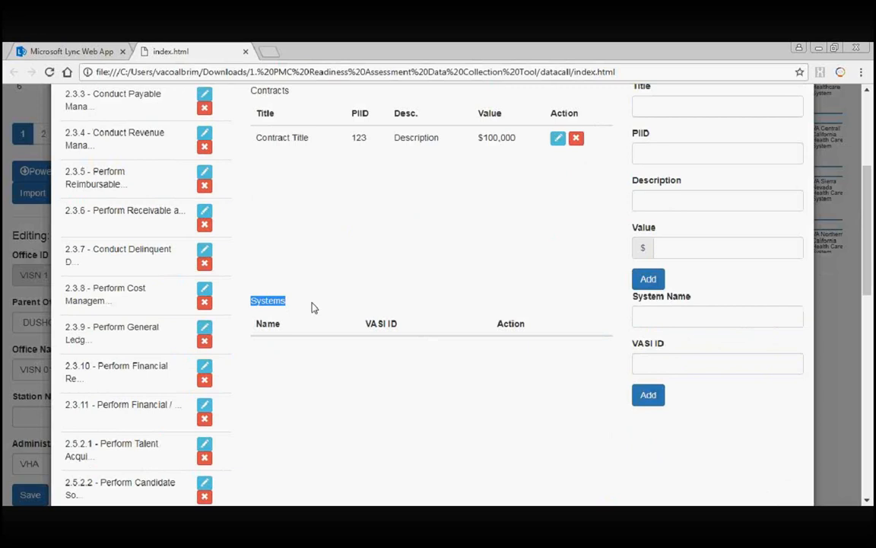
click(330, 355)
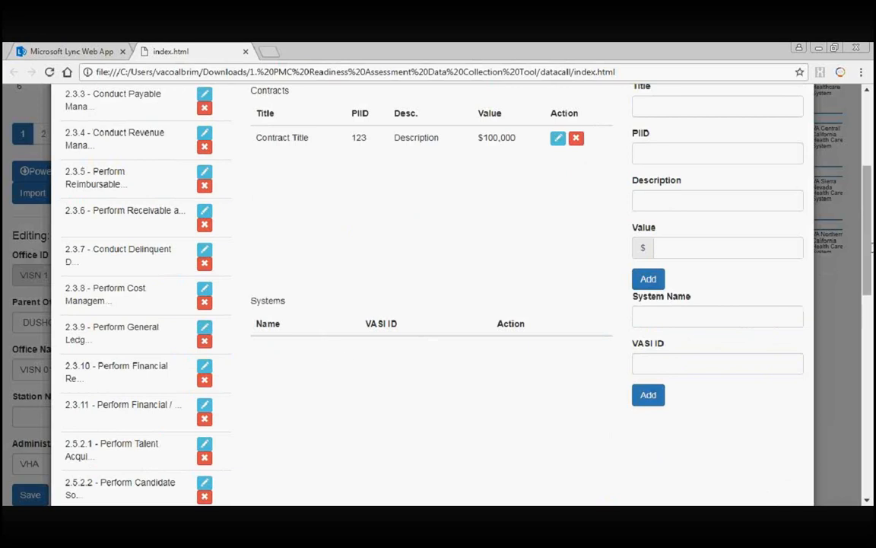
mouse_move(871, 251)
mouse_down()
mouse_move(872, 193)
mouse_move(864, 268)
mouse_up()
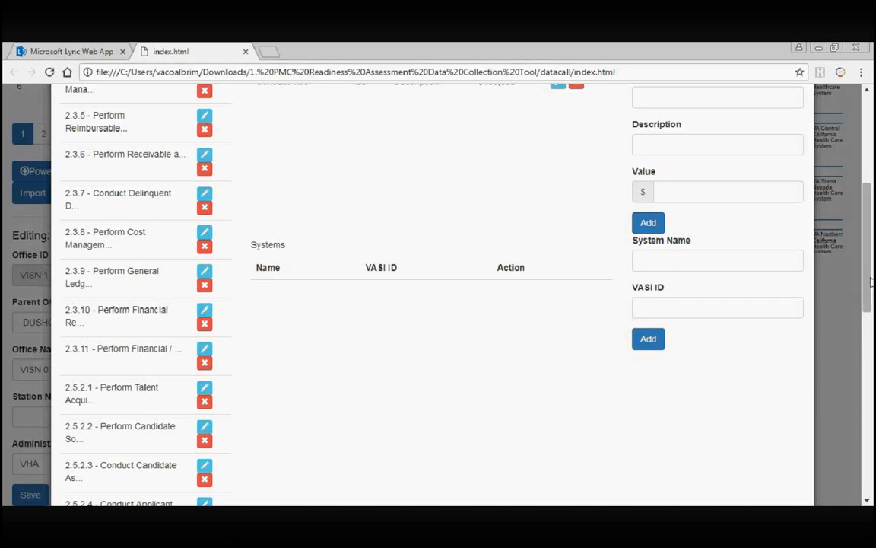
drag(868, 280, 872, 194)
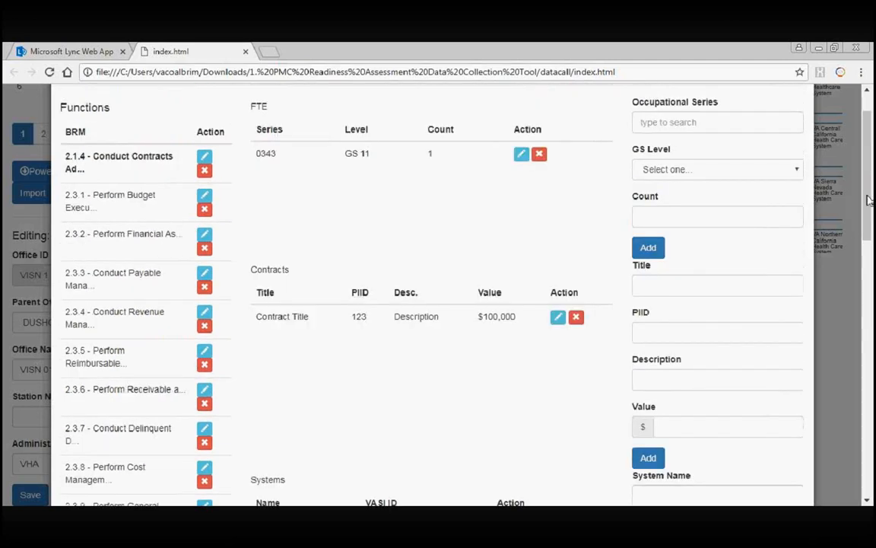
Save the functional details entered for VISN 01.
scroll(873, 260, down, 1)
drag(873, 260, 873, 471)
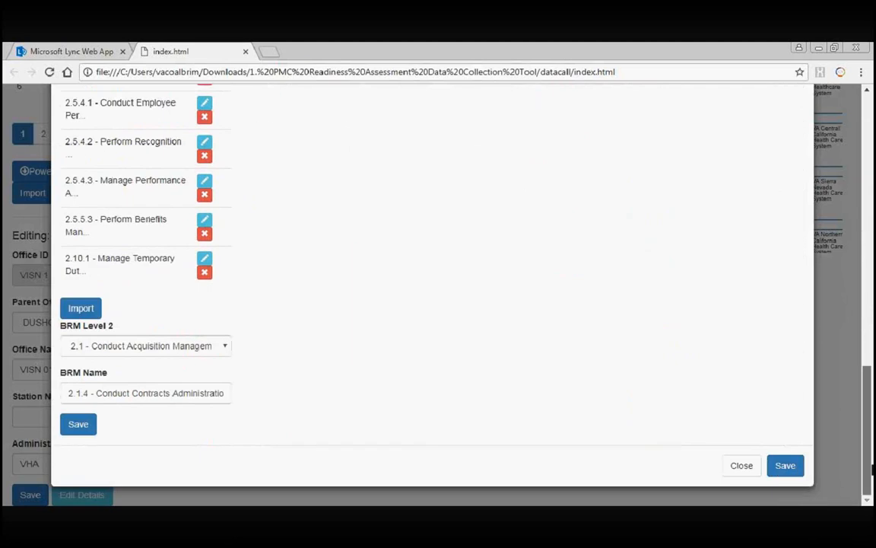
click(794, 471)
Export the organizational chart's collected data in Excel format.
drag(869, 317, 872, 210)
scroll(225, 433, up, 1)
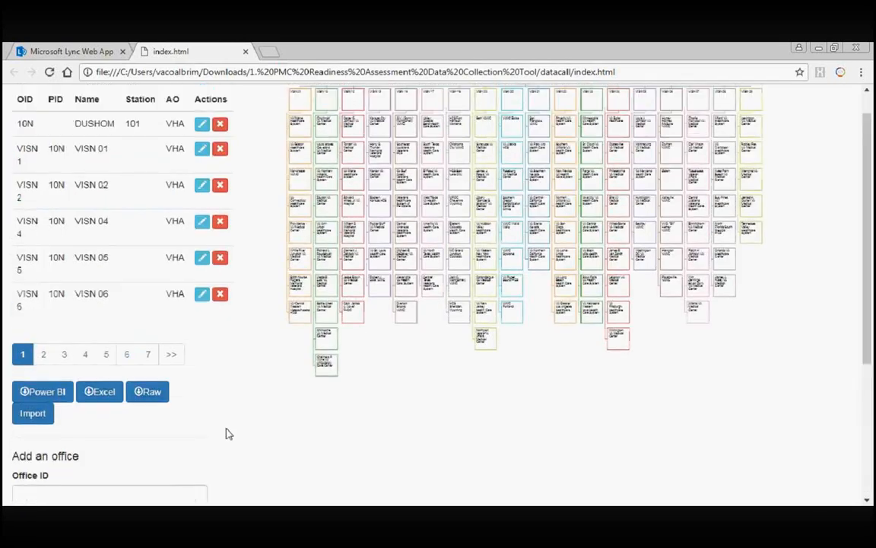
click(103, 397)
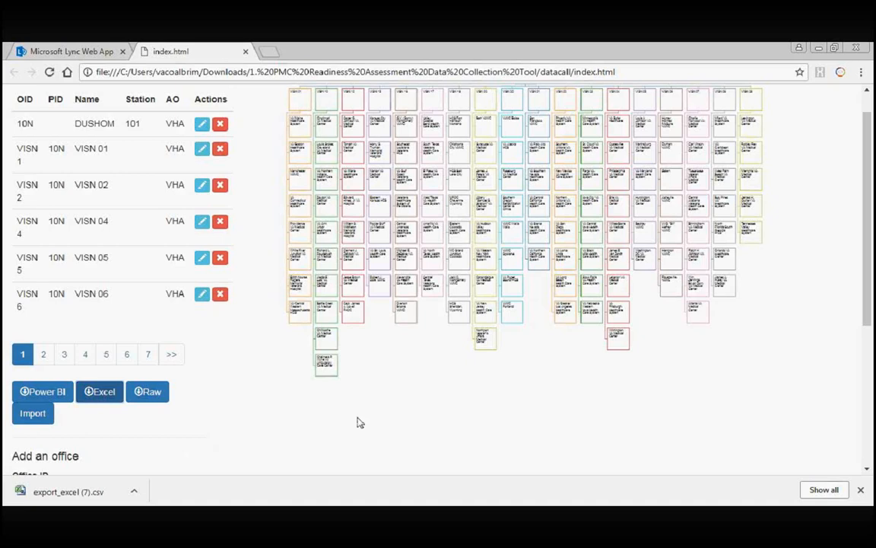
Select VISN 01 in the office list for editing and open its functional details.
drag(869, 248, 872, 229)
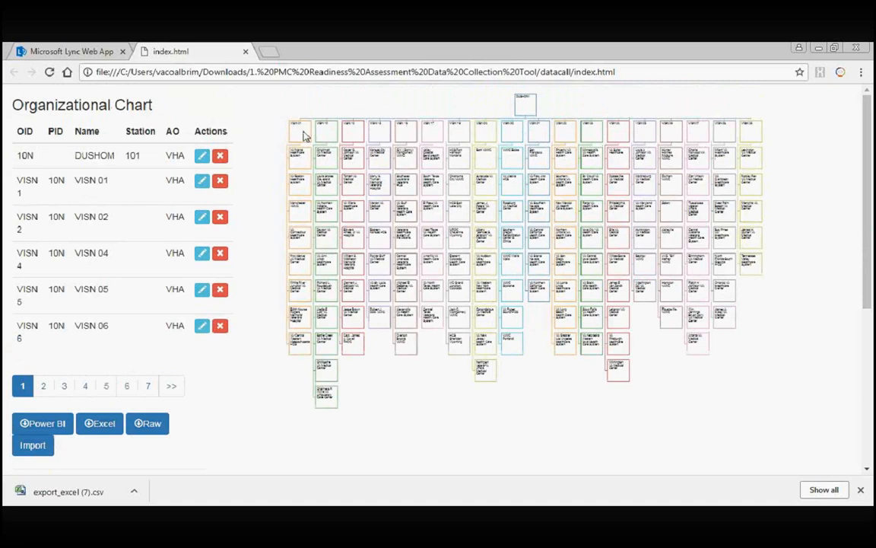
click(202, 182)
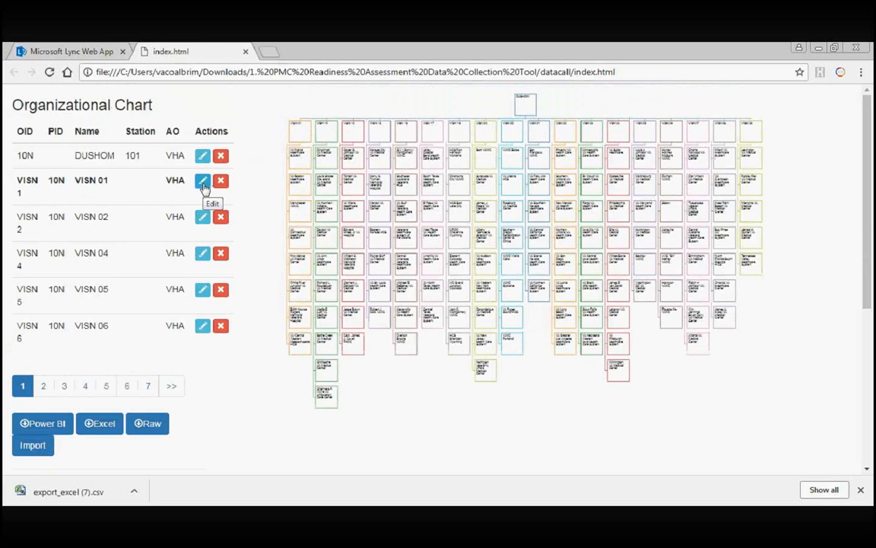
drag(869, 205, 872, 372)
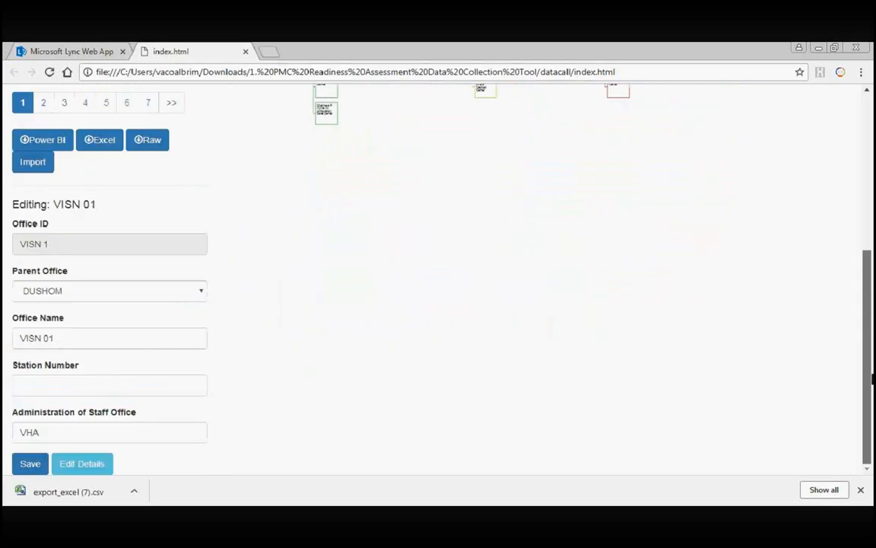
click(86, 463)
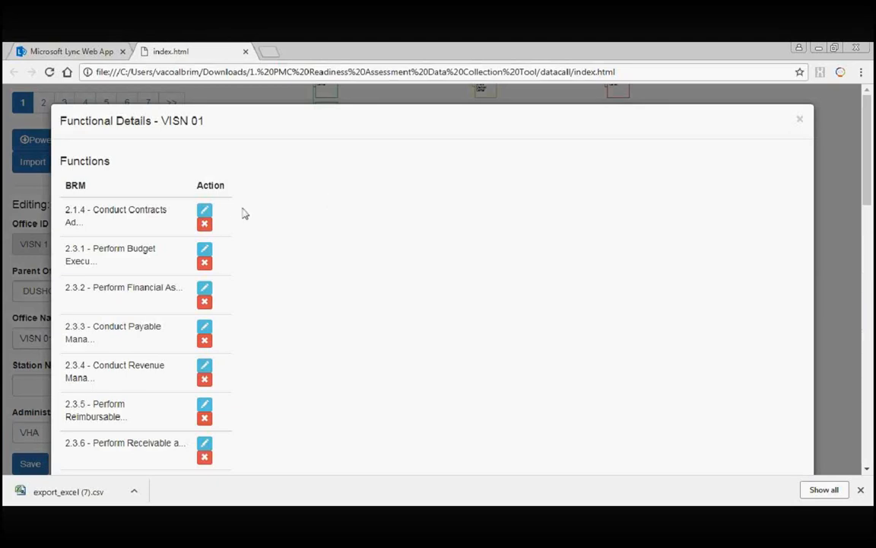
Delete the contract "Contract Title" from function 2.1.4 - Conduct Contracts Administration and save VISN 01's functional details.
mouse_move(205, 213)
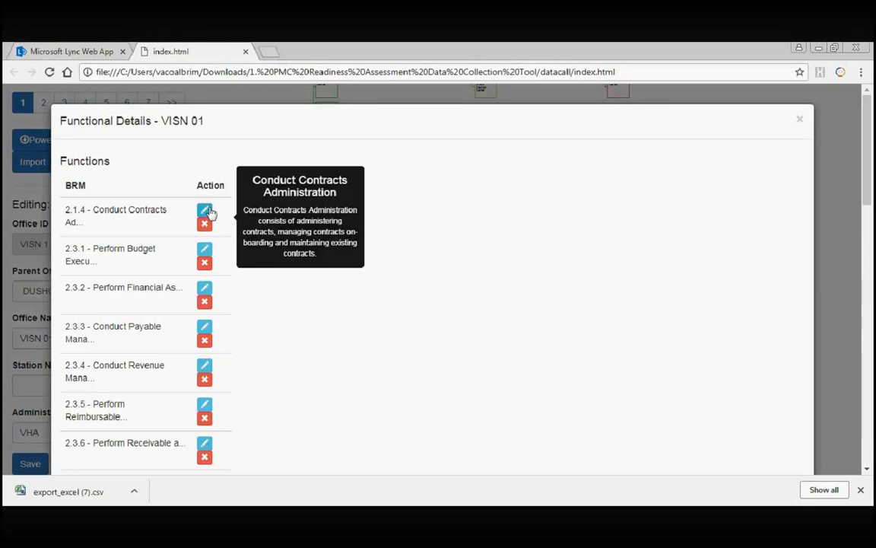
click(207, 212)
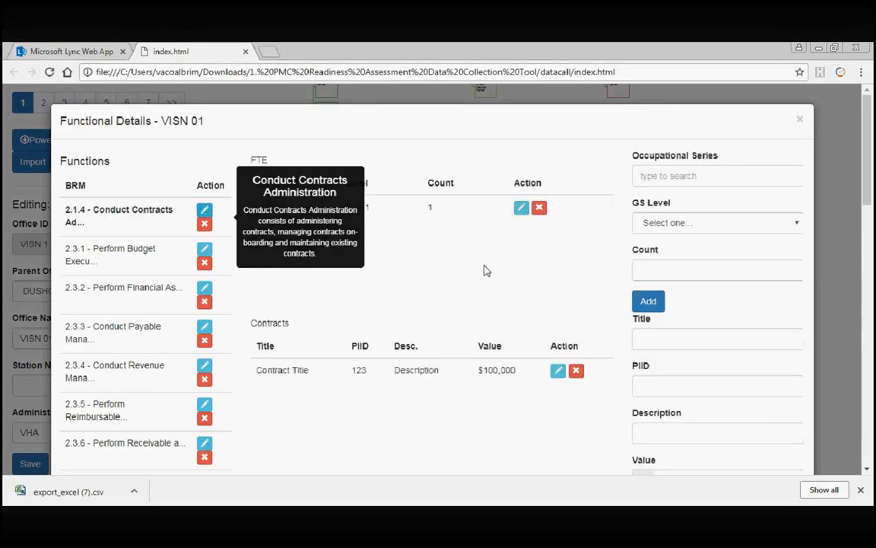
click(576, 371)
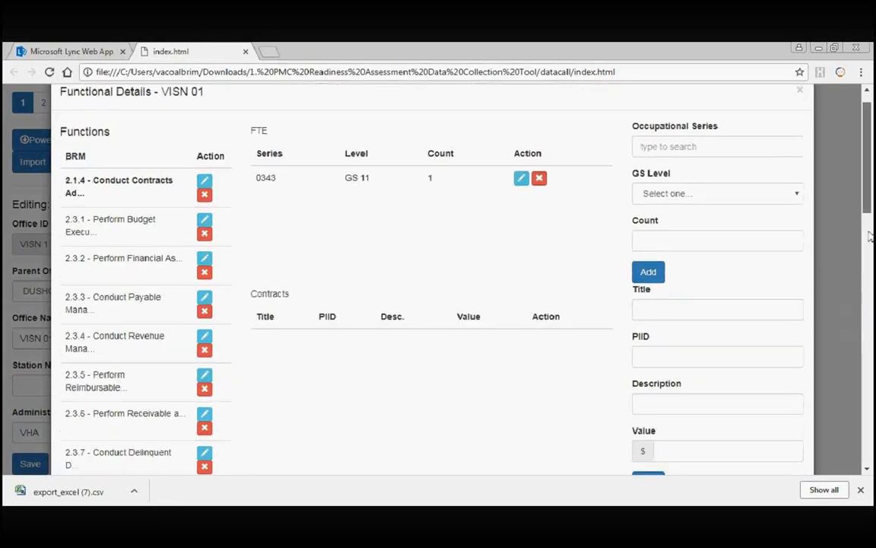
scroll(857, 197, down, 3)
scroll(857, 198, up, 3)
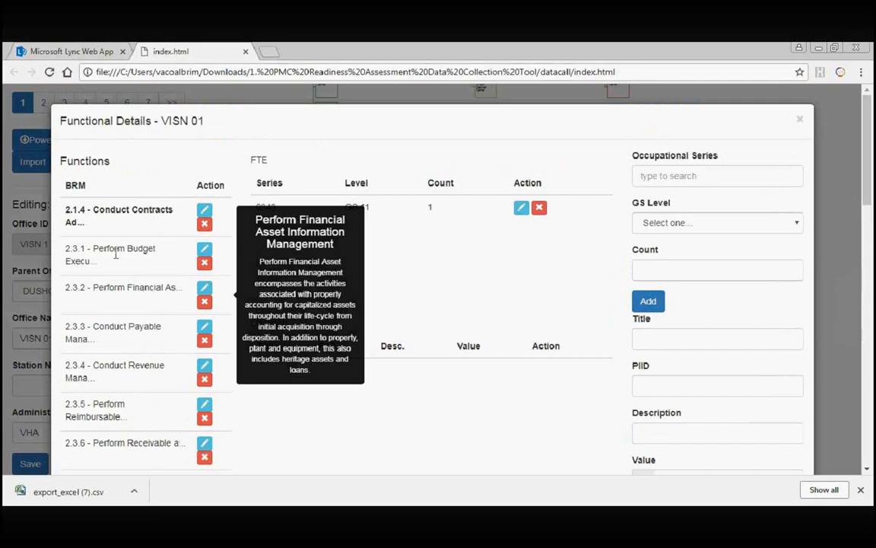
drag(868, 176, 871, 460)
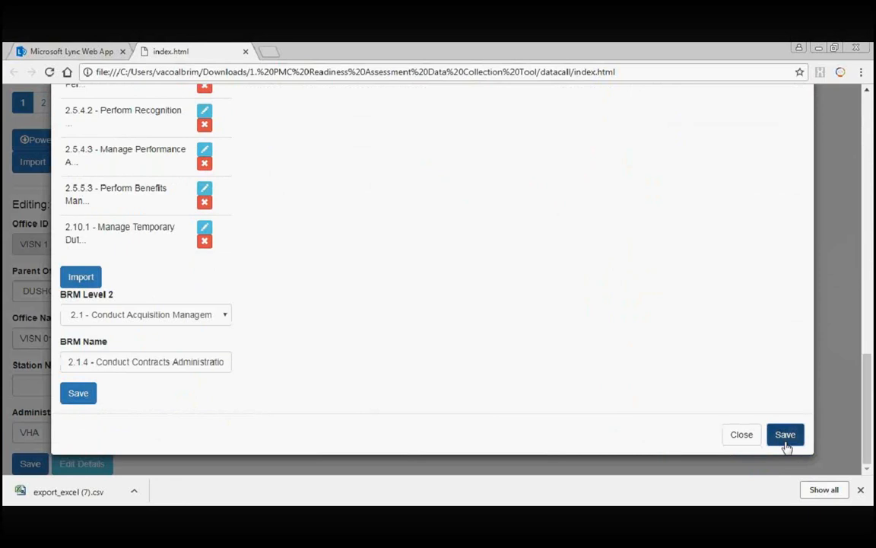
click(787, 436)
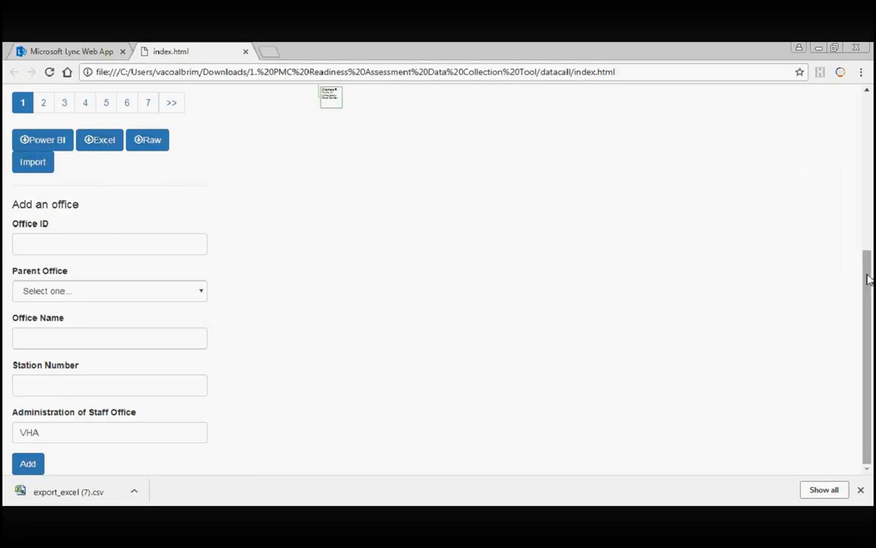
drag(868, 262, 869, 107)
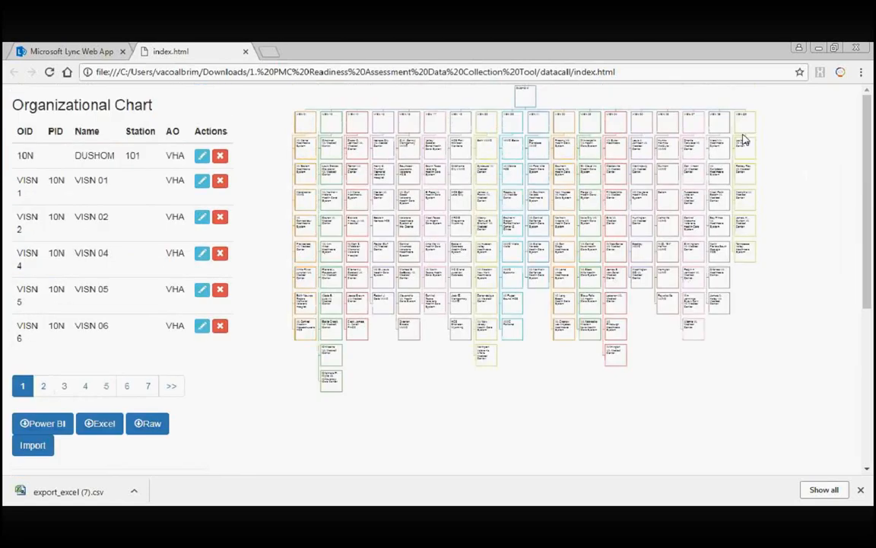
click(203, 182)
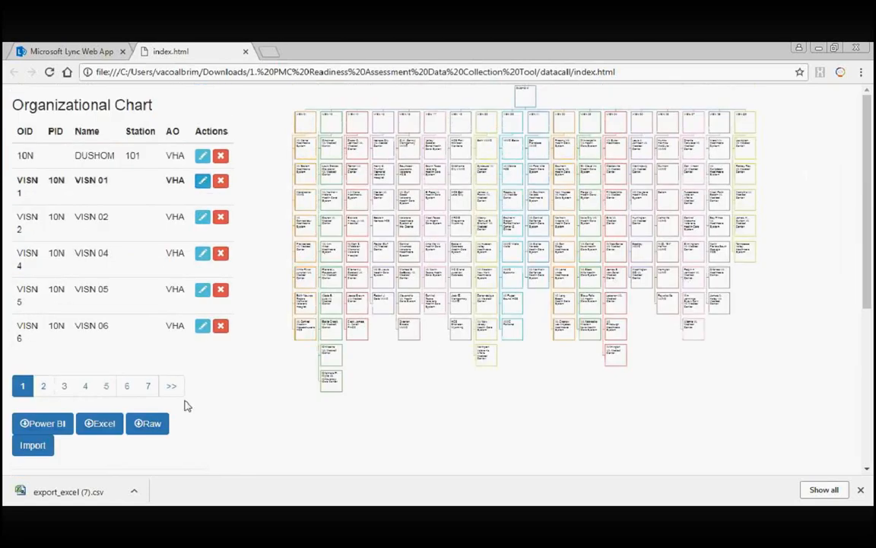
mouse_move(867, 201)
mouse_down()
mouse_move(873, 372)
mouse_move(874, 195)
mouse_up()
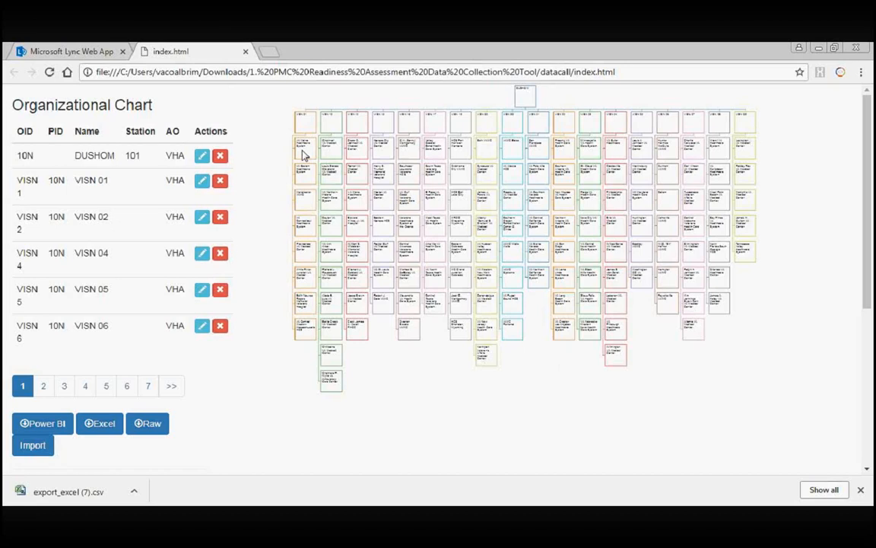
Examine the organizational chart up close, from the facilities under VISN 01 across to the other VISNs under DUSHOM.
scroll(335, 212, up, 1)
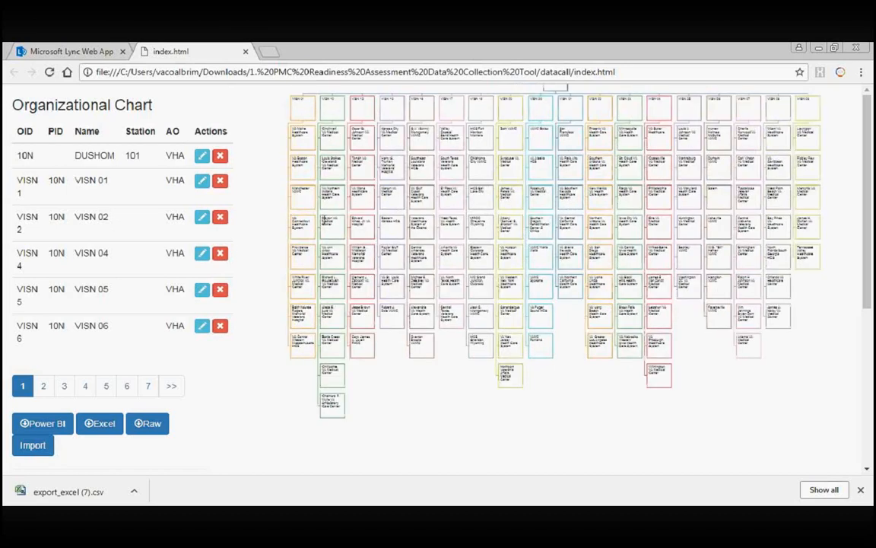
scroll(316, 206, up, 1)
drag(320, 158, 435, 269)
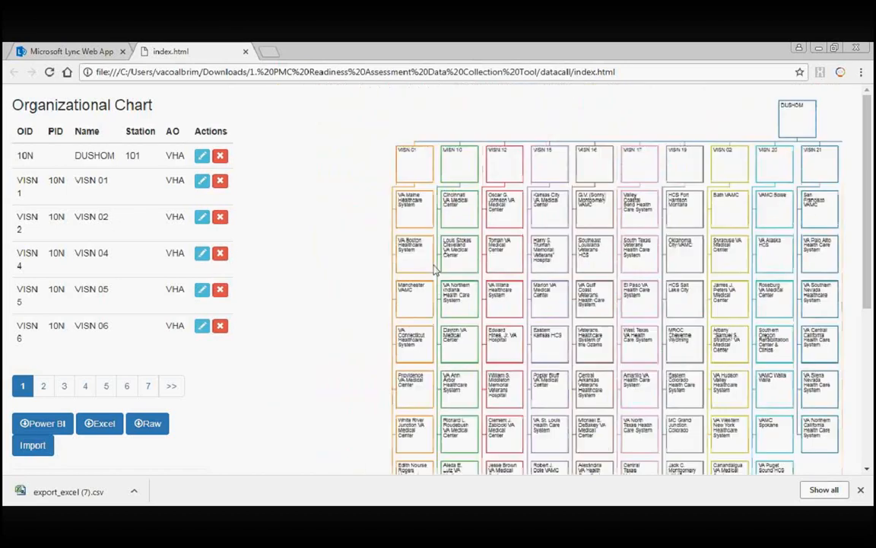
scroll(436, 269, up, 1)
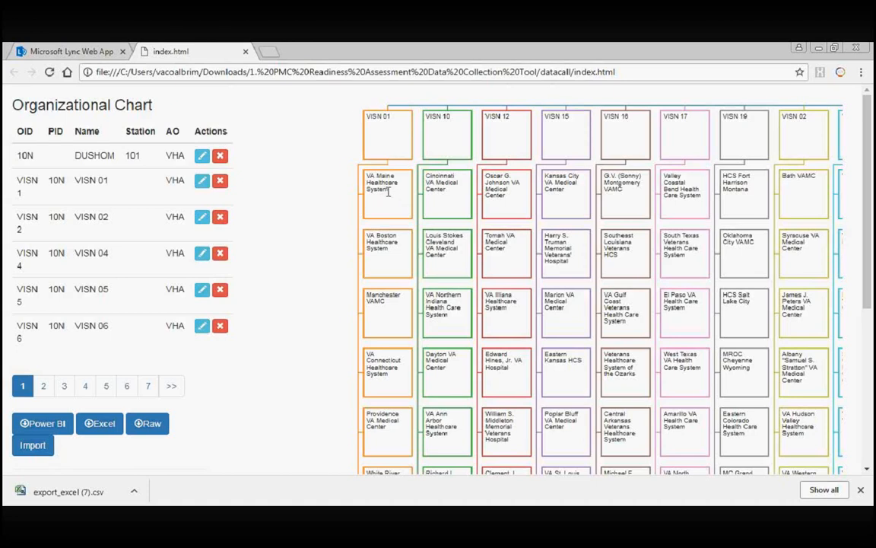
mouse_move(387, 190)
mouse_down()
mouse_move(365, 176)
mouse_move(383, 194)
mouse_up()
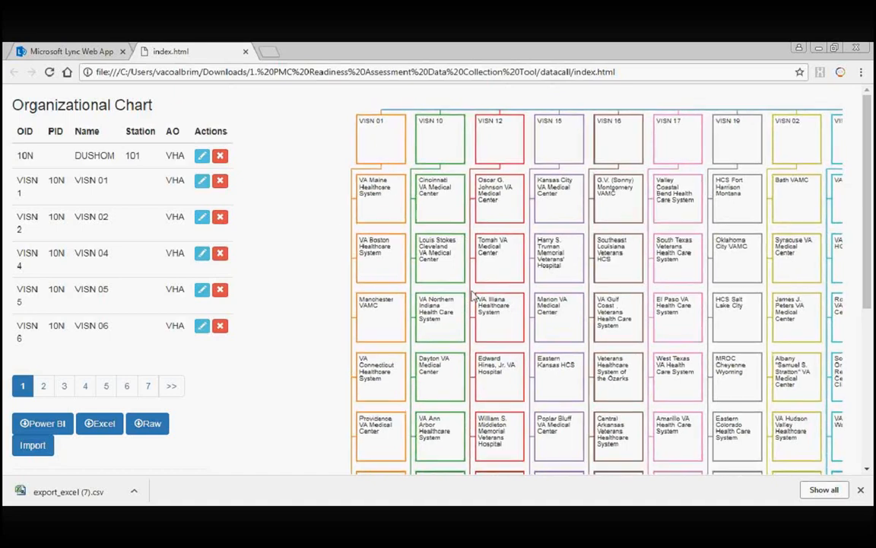
drag(472, 295, 379, 328)
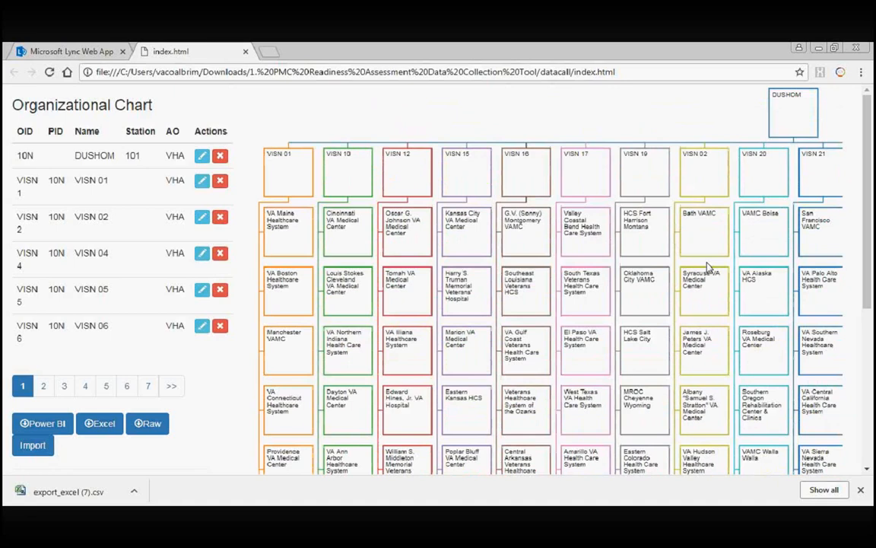
drag(707, 266, 552, 300)
scroll(553, 300, down, 1)
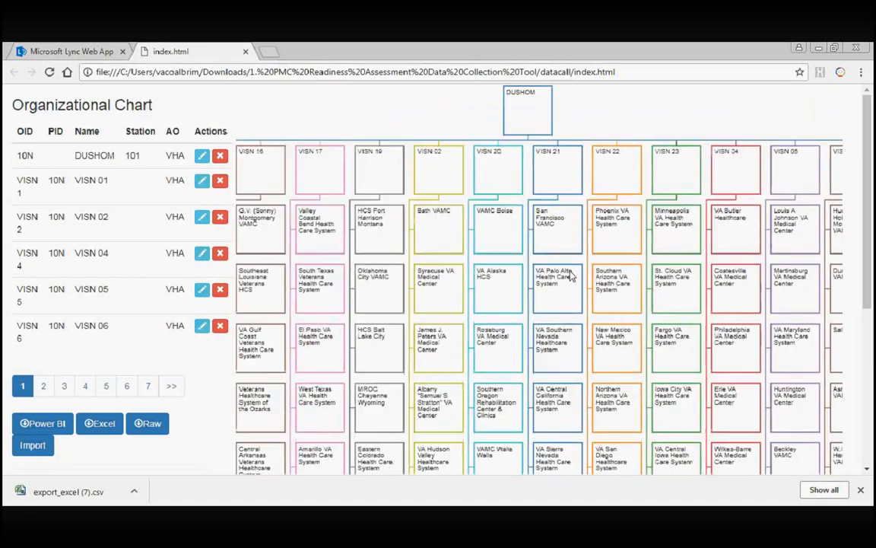
scroll(580, 285, up, 1)
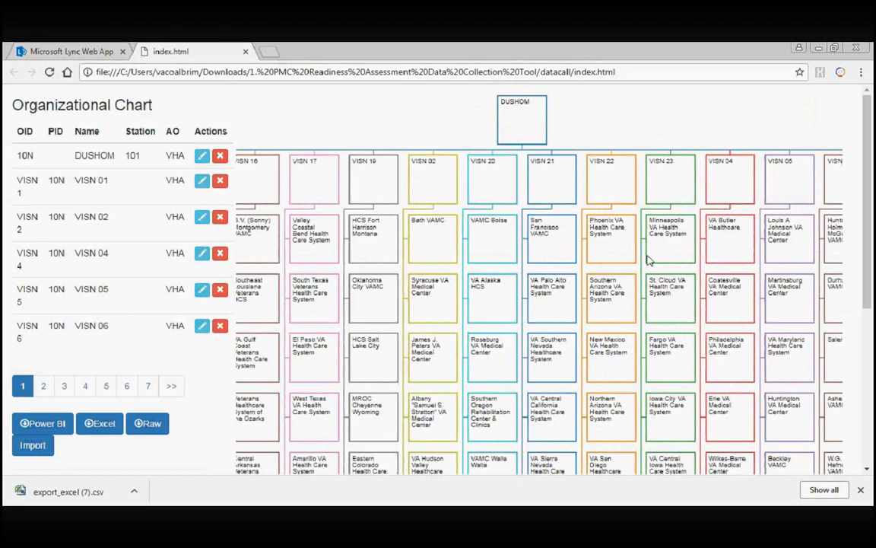
drag(647, 256, 602, 265)
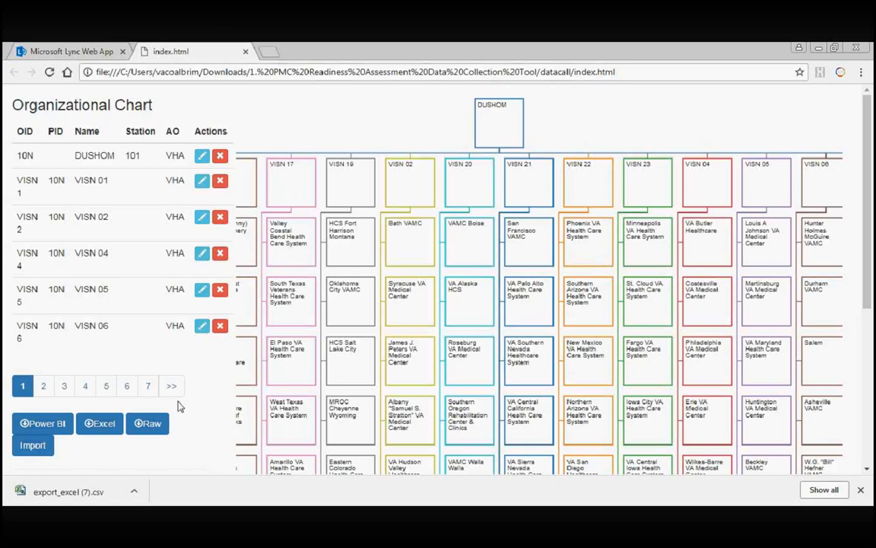
Open VISN 01's functional details and read the descriptions of functions 2.3.1 and 2.3.2.
click(202, 181)
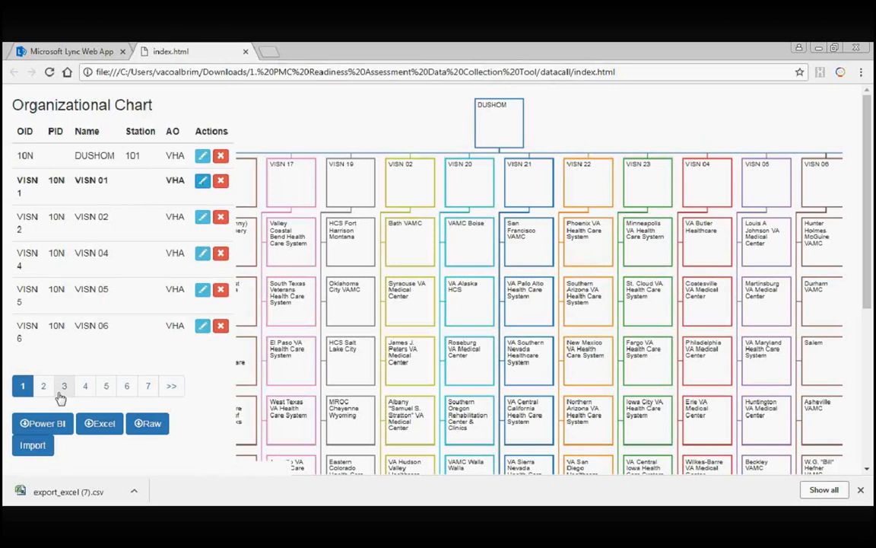
drag(867, 221, 871, 377)
click(101, 461)
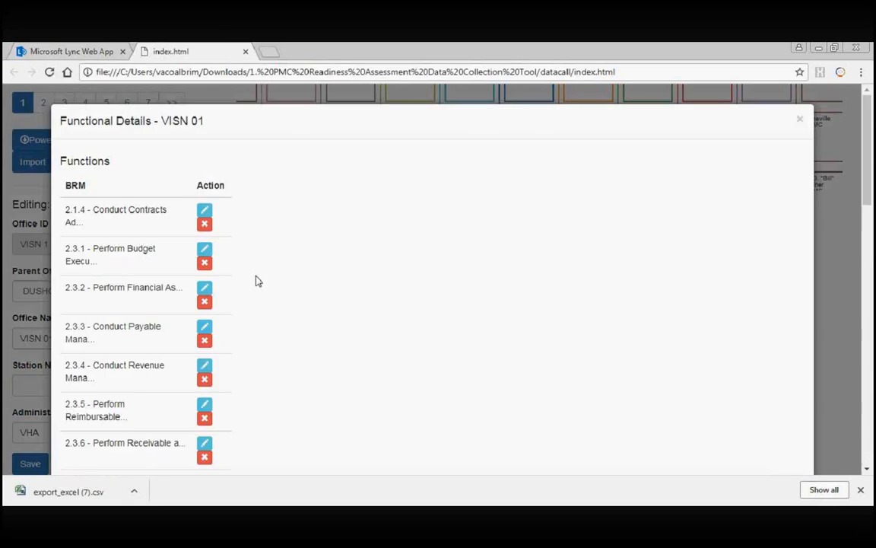
mouse_move(155, 264)
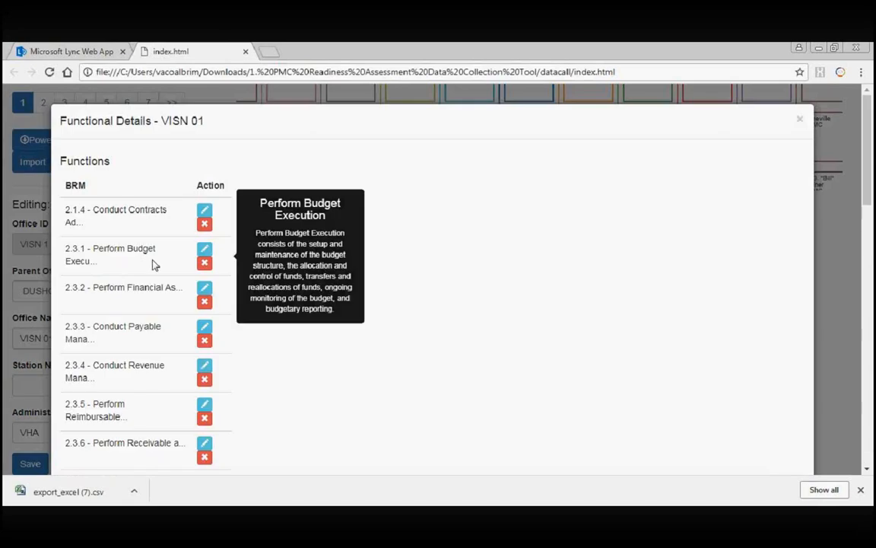
mouse_move(161, 305)
mouse_move(184, 288)
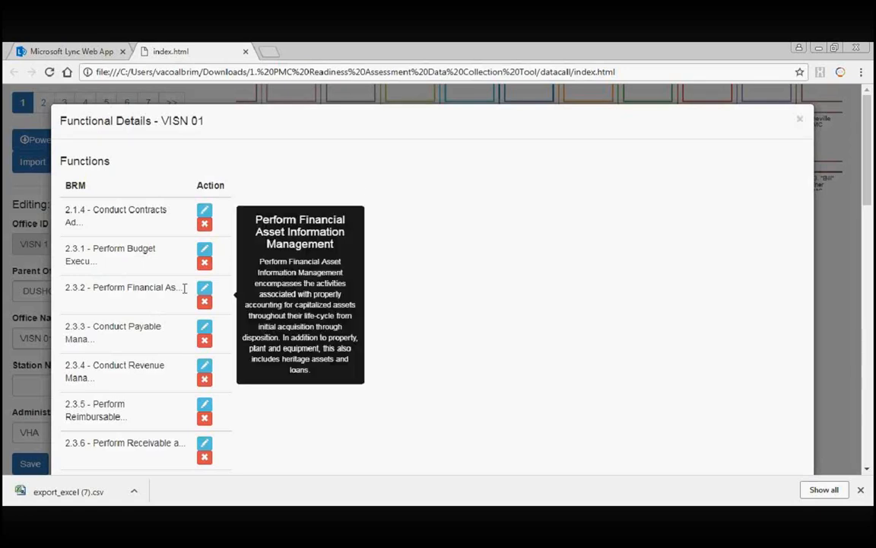